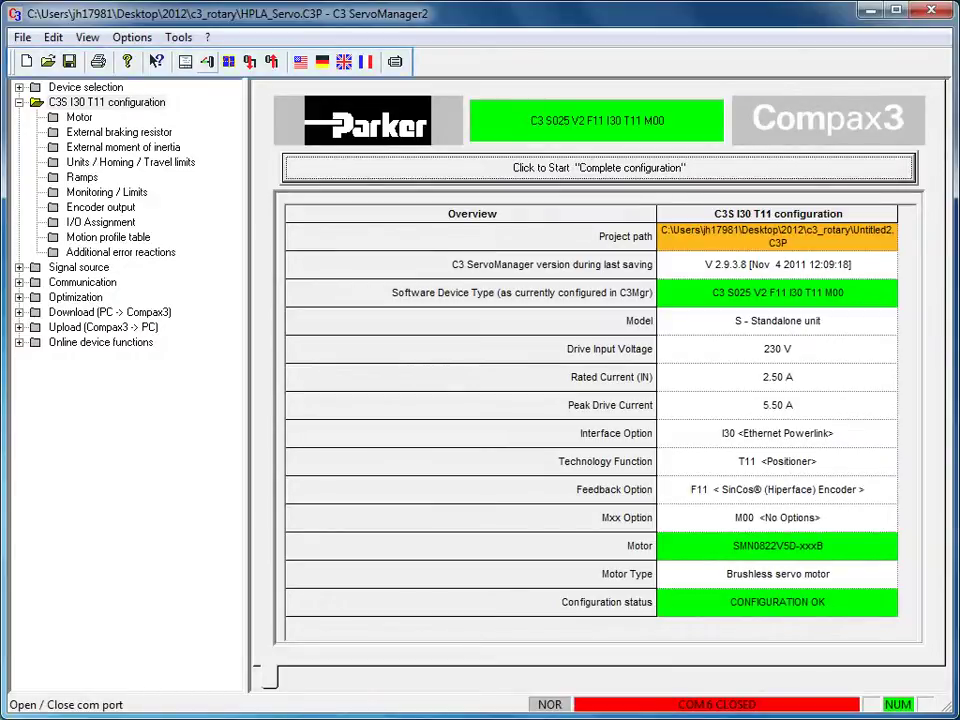
- Open the COM port connection to the drive and open the external moment of inertia configuration
click(207, 62)
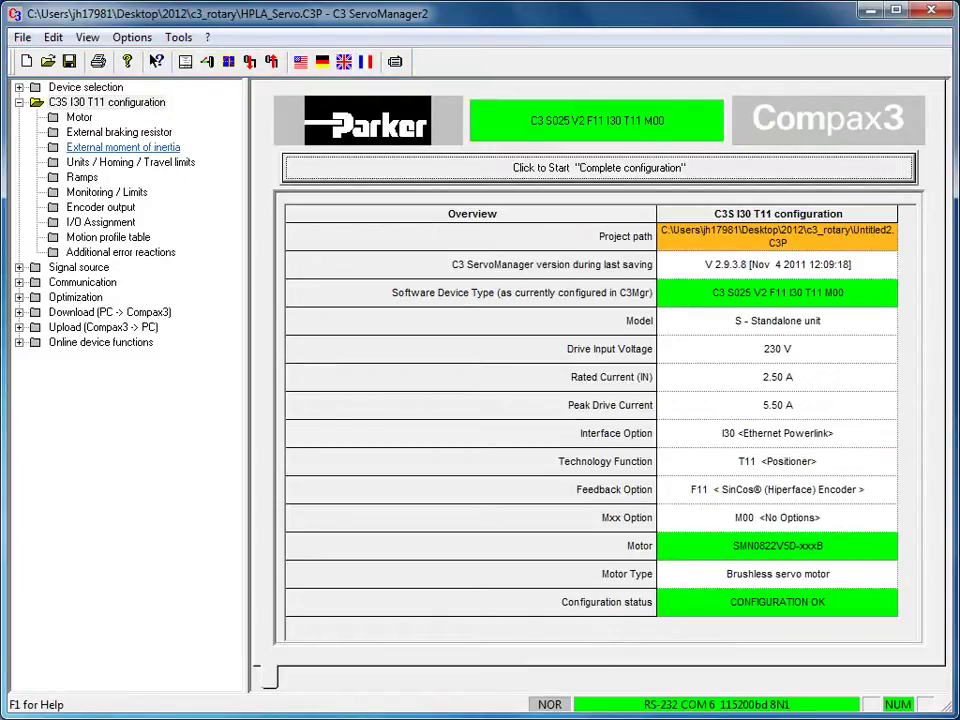
click(123, 148)
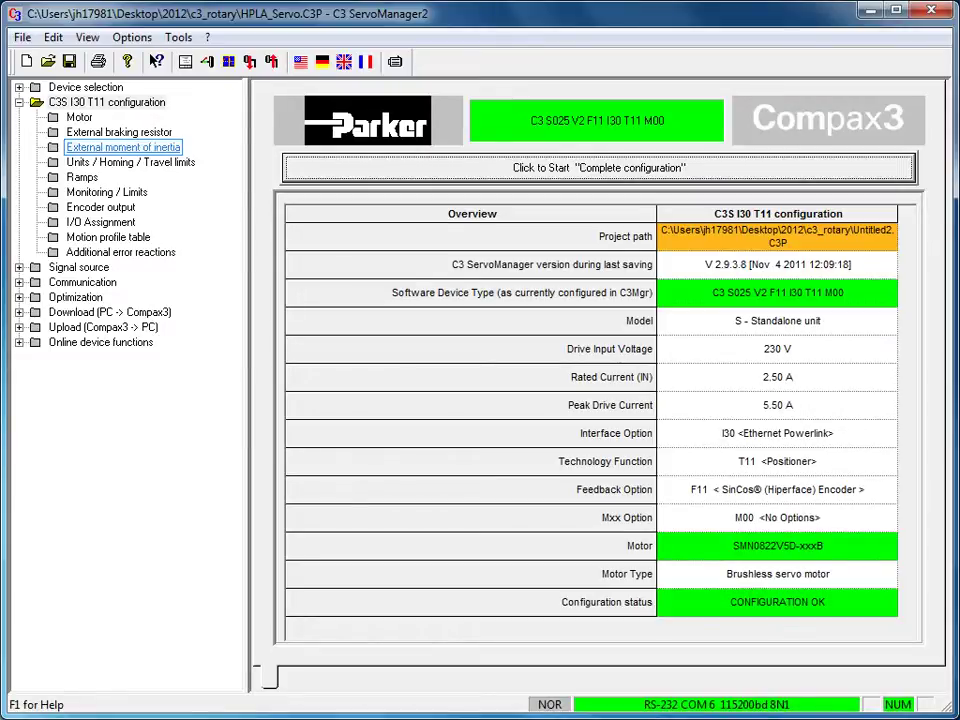
click(123, 148)
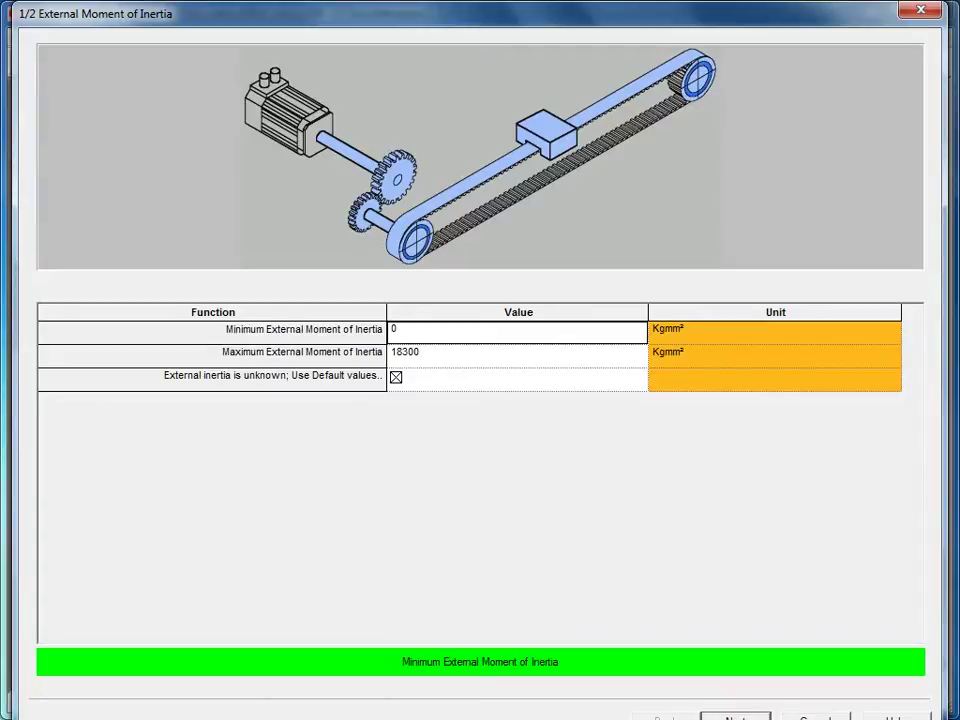
- Review the unknown-inertia default values option in the external moment of inertia settings, leave it enabled, and close the settings
click(396, 377)
click(396, 378)
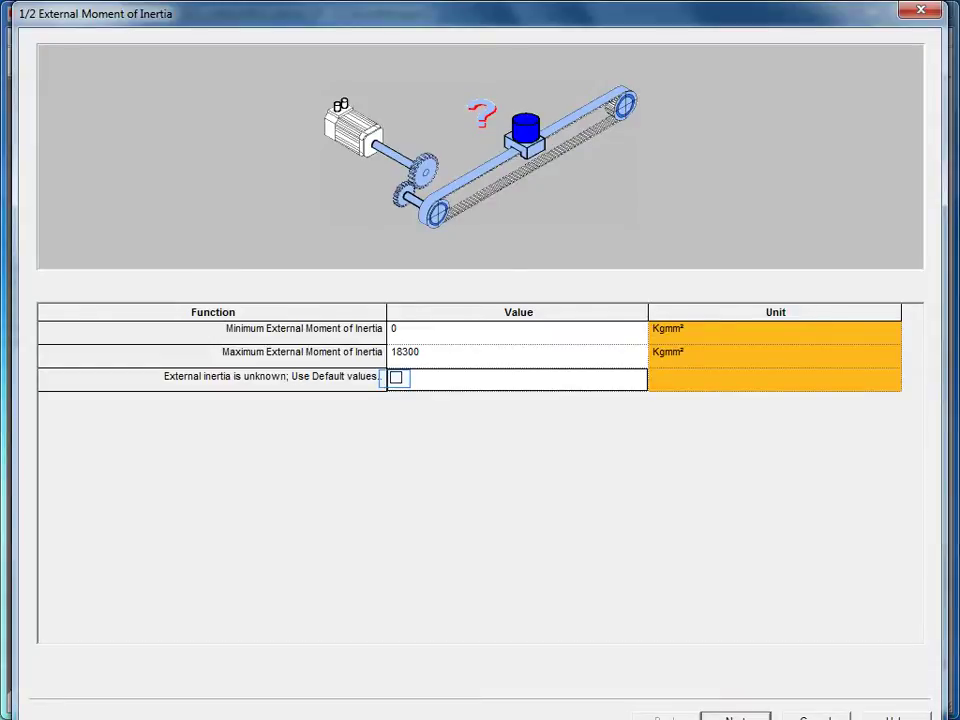
click(396, 378)
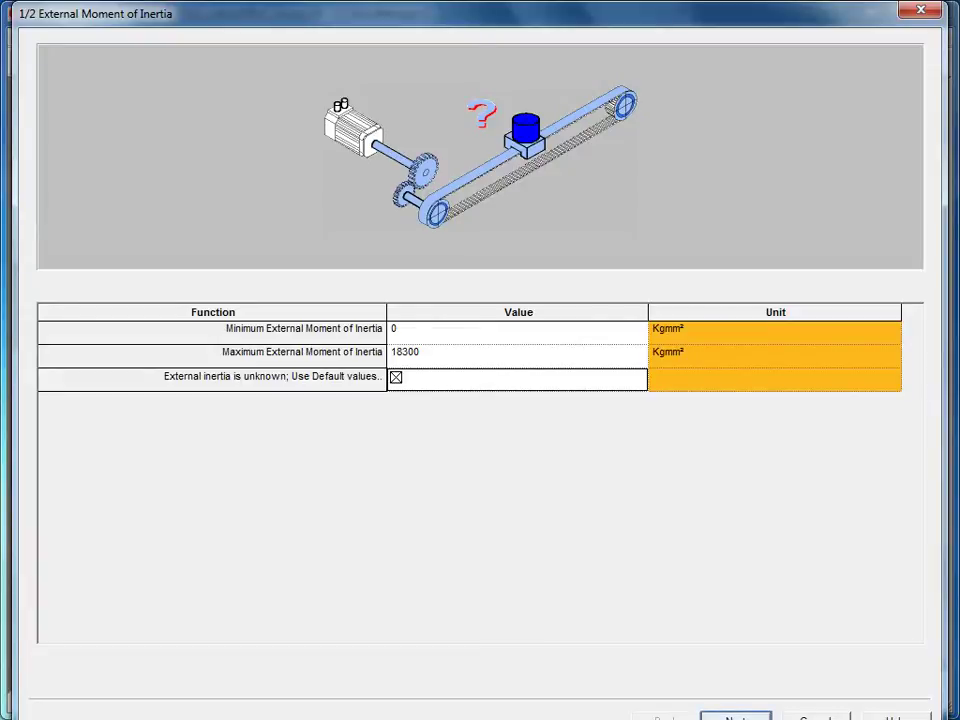
click(736, 717)
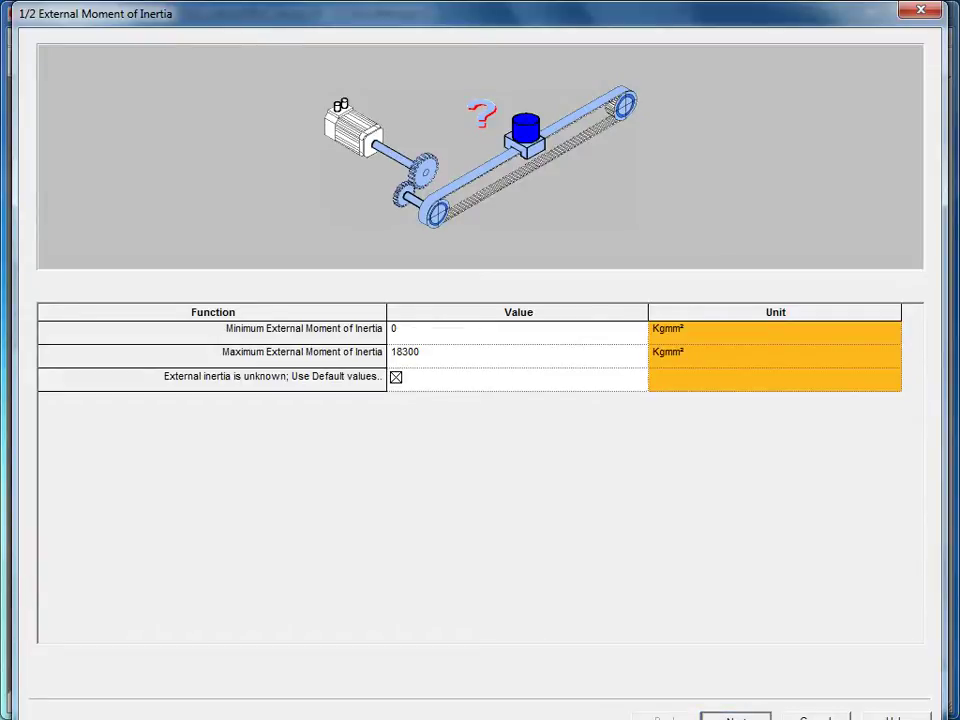
click(816, 717)
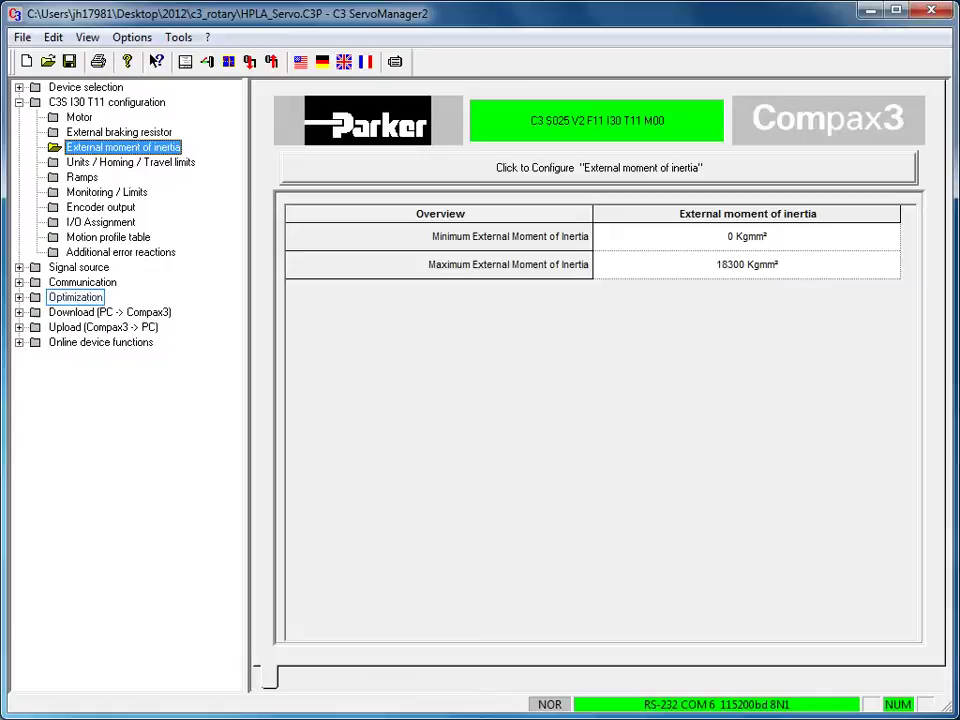
- Open the optimization tool in normal mode
click(76, 297)
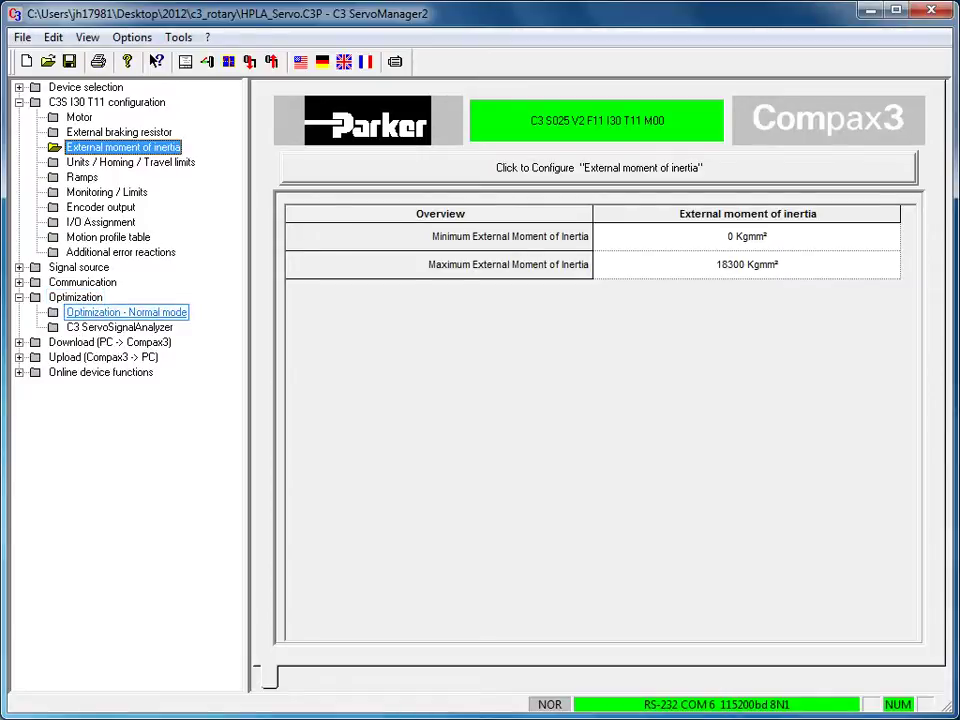
click(126, 312)
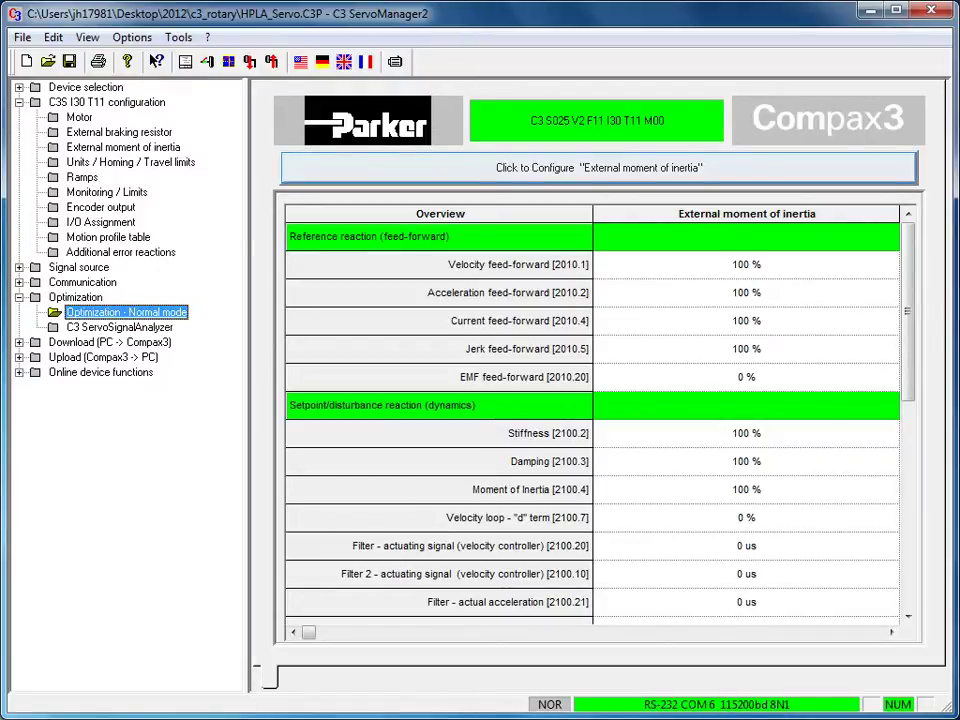
click(598, 167)
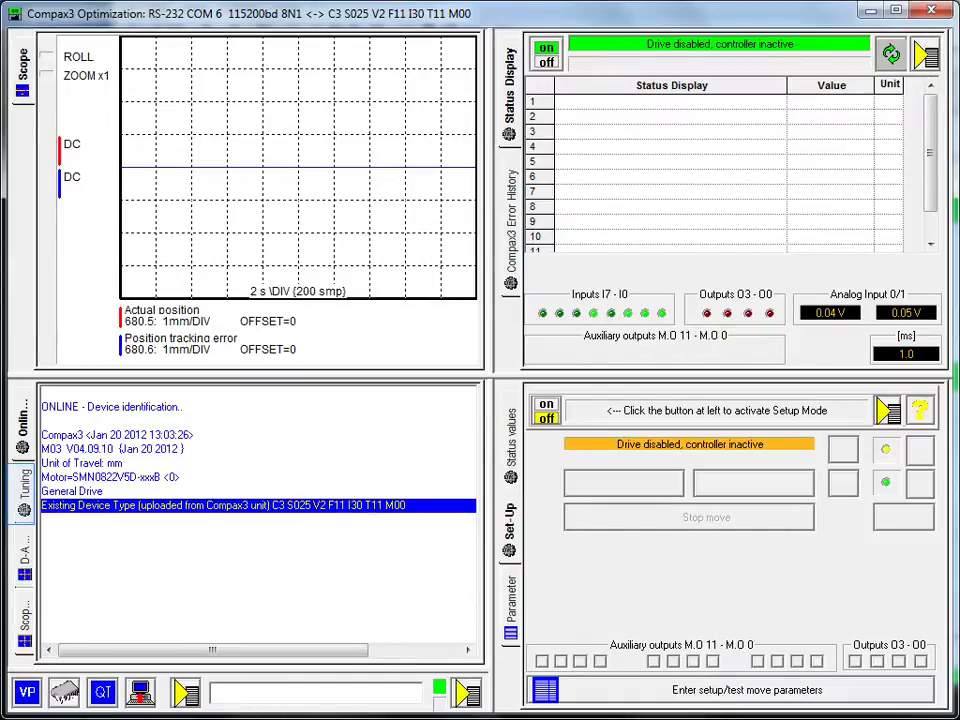
- Show the tuning objects in the optimization tool and reduce the overview to the Standard set
click(22, 485)
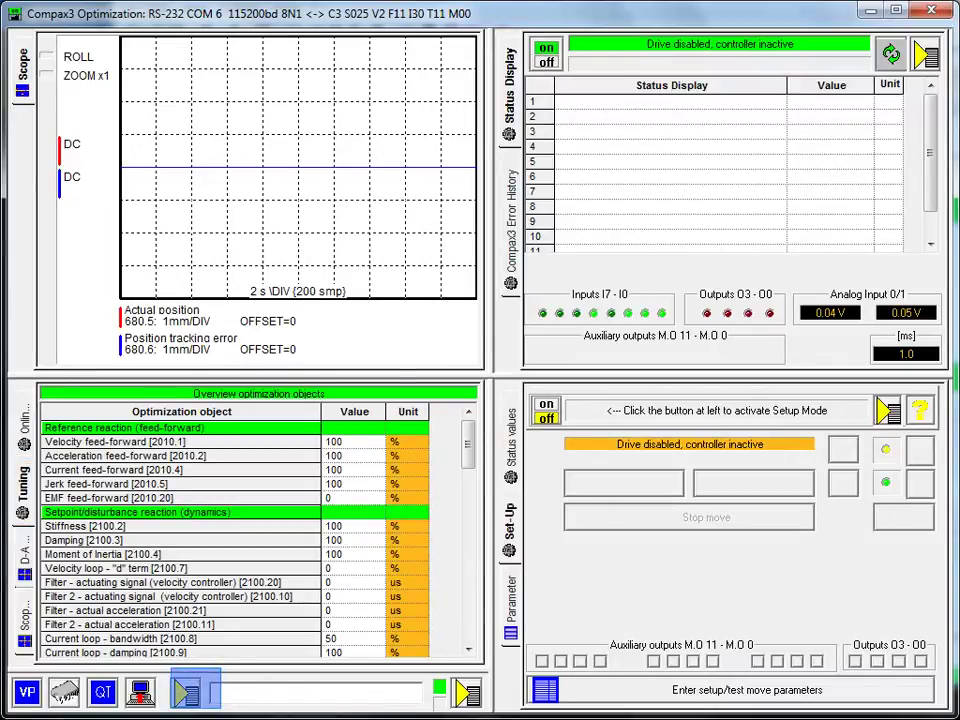
click(186, 692)
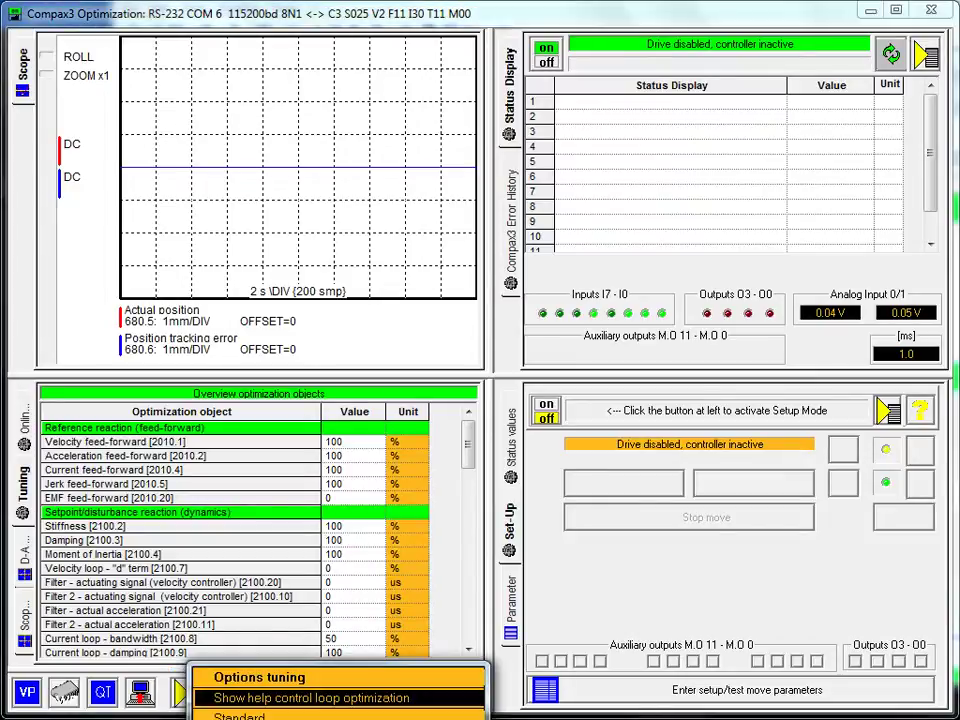
click(240, 716)
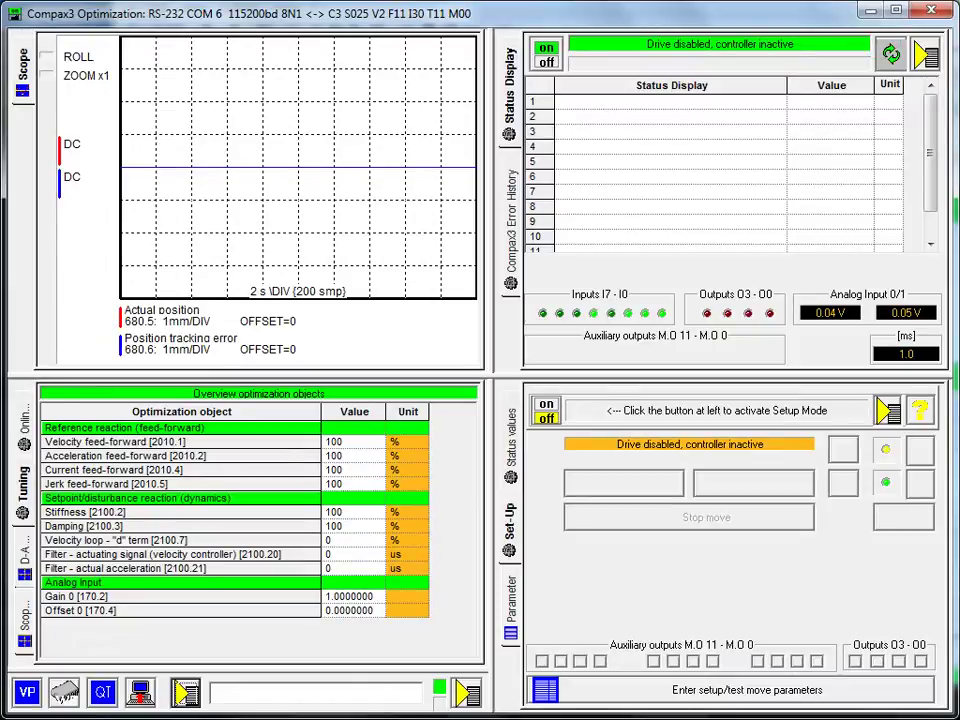
- Switch cyclic status reading off and on again, and add Actual position [680.5] to status display row 1
click(890, 55)
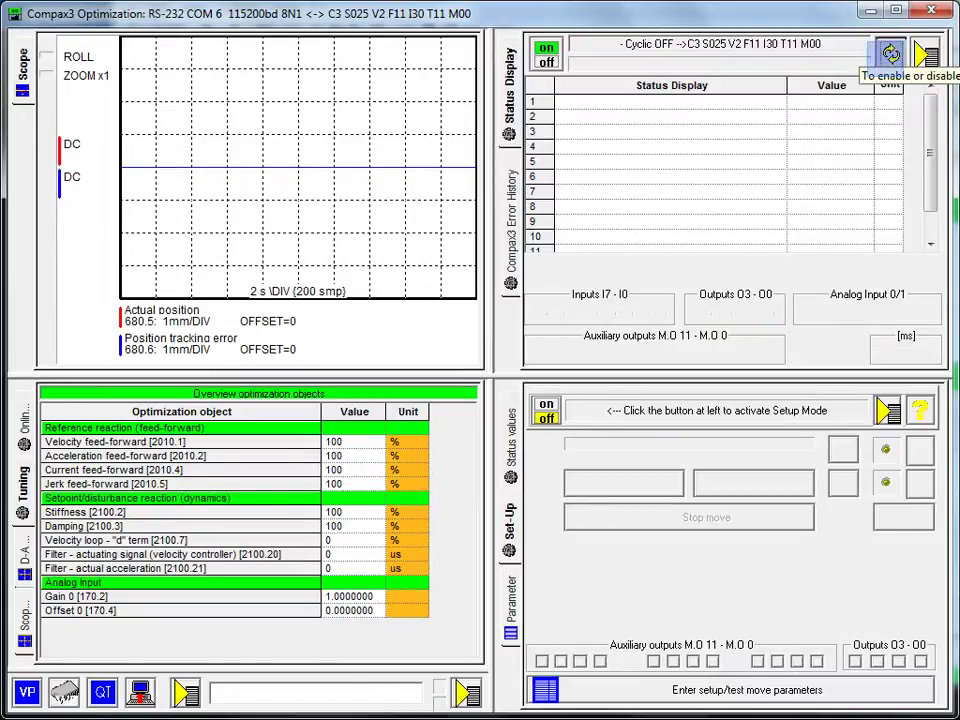
click(890, 55)
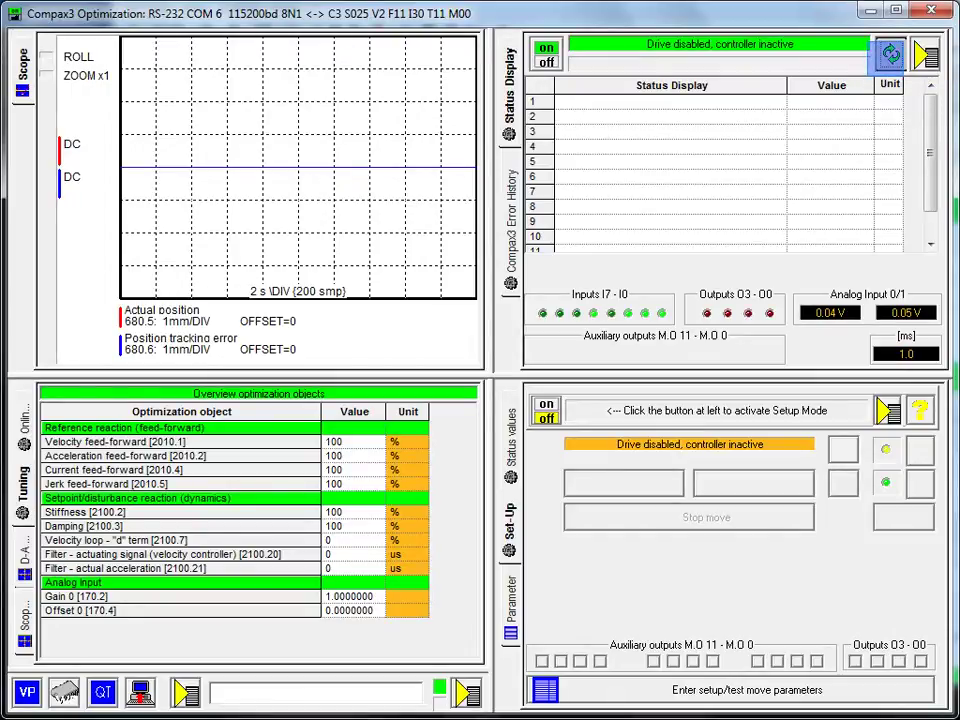
click(510, 435)
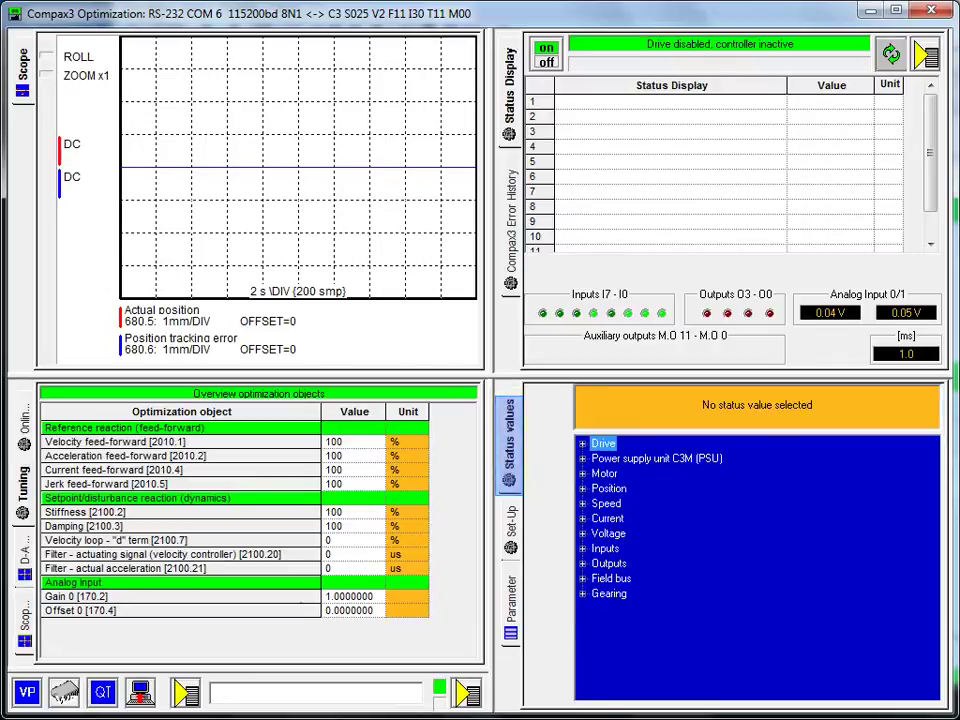
click(583, 474)
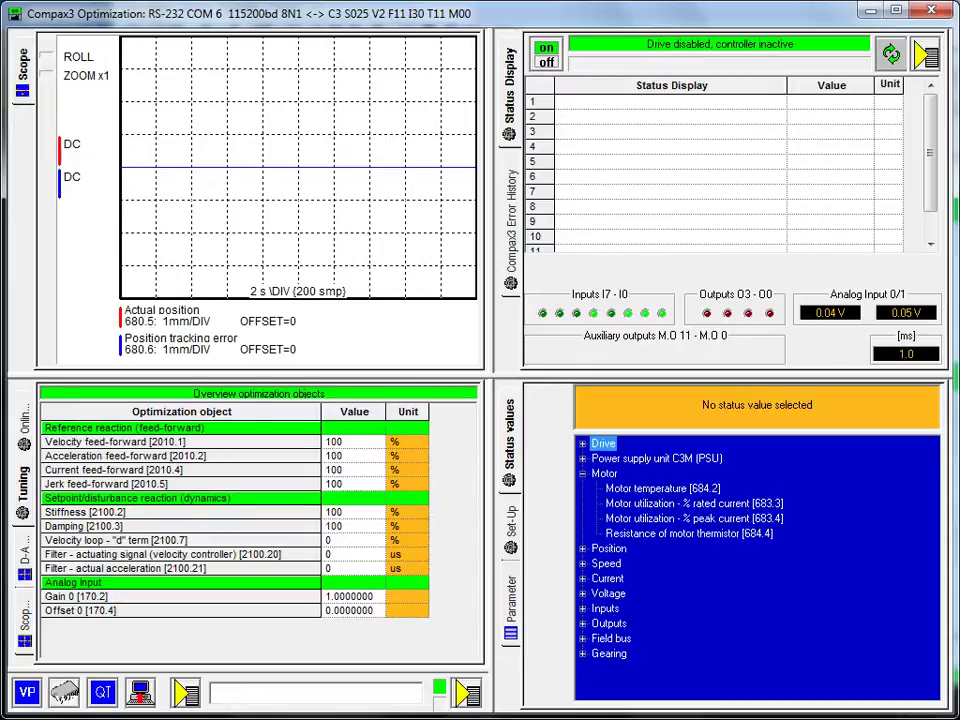
click(582, 548)
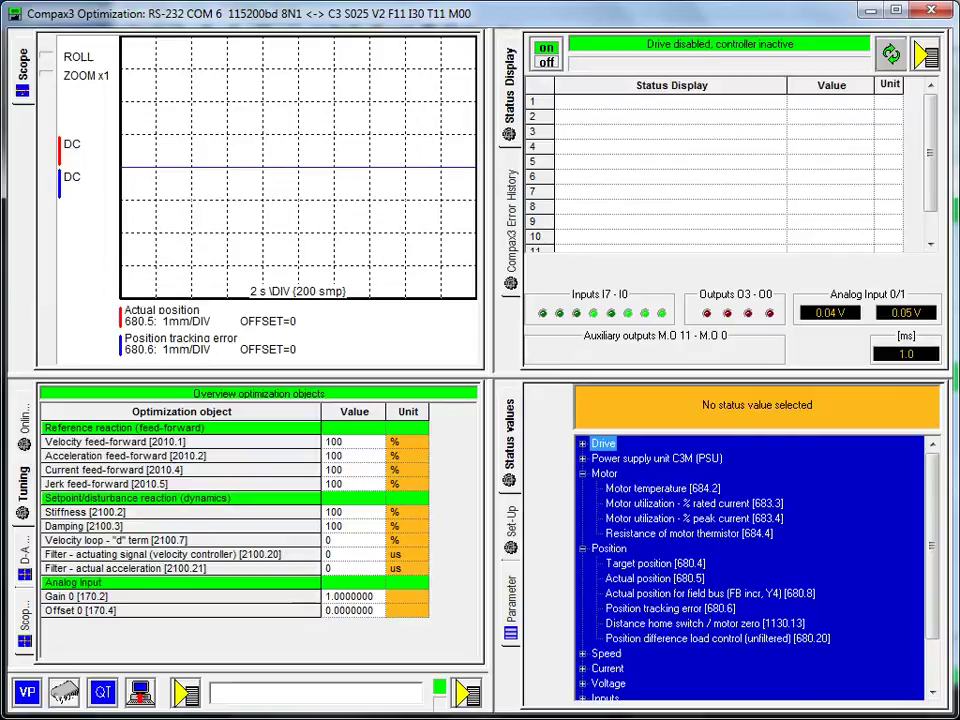
drag(653, 578, 694, 120)
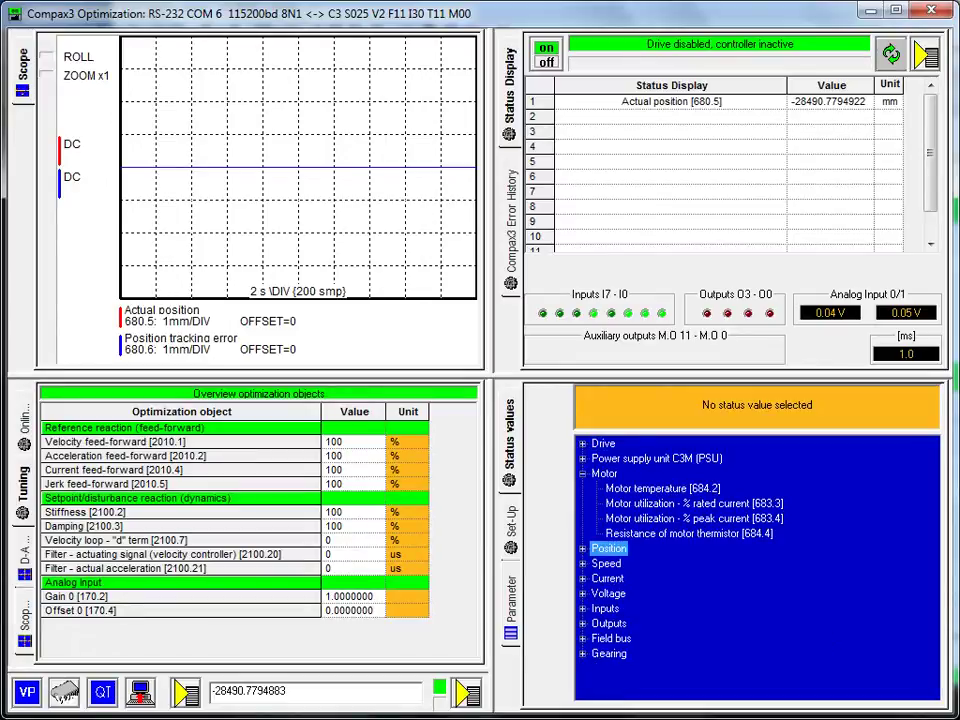
- Add Actual speed [681.9] to status display row 2 and adjust the Value and Unit column widths
click(583, 474)
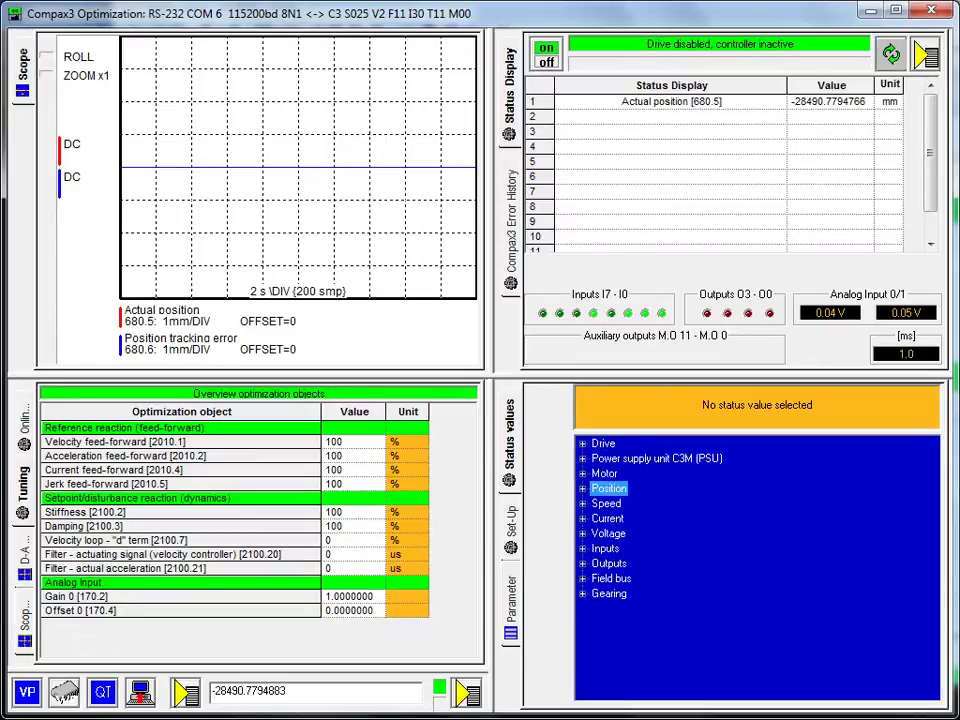
click(583, 504)
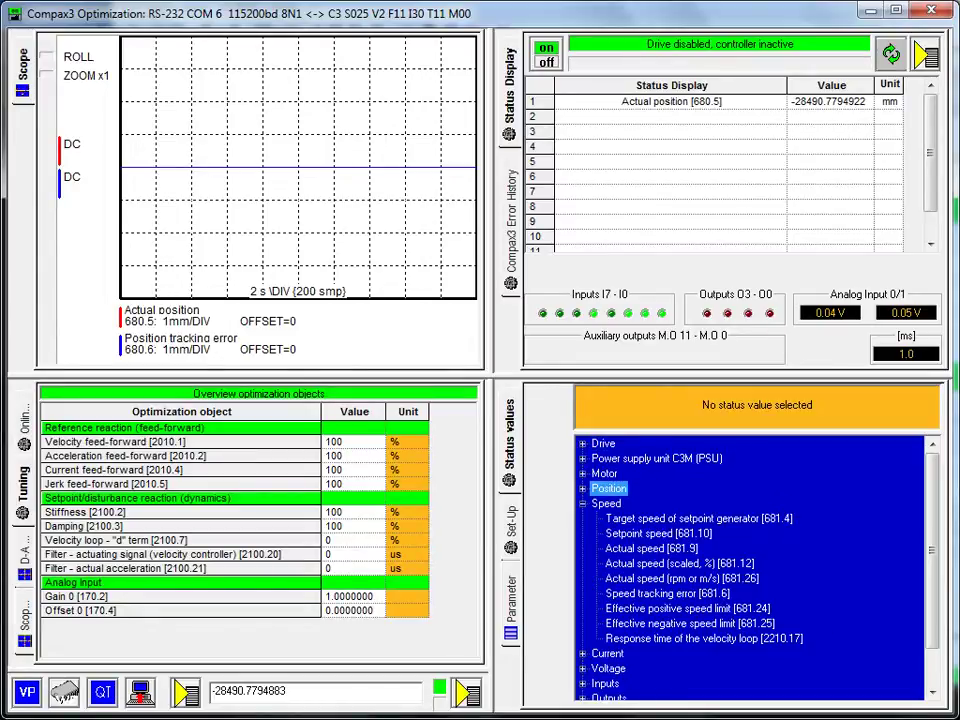
drag(650, 548, 711, 117)
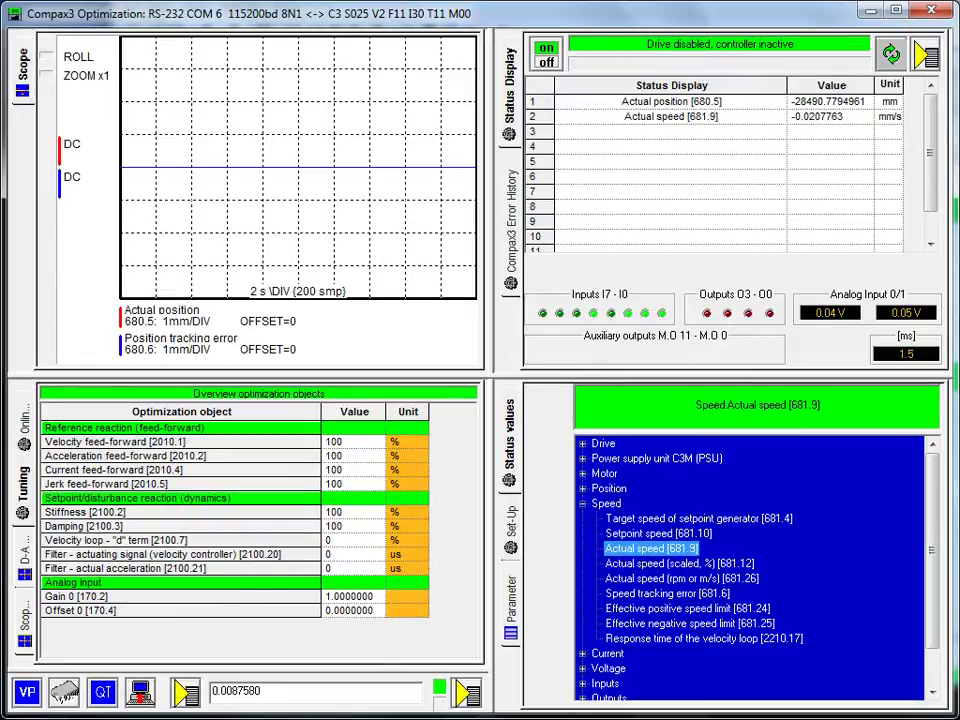
drag(787, 85, 745, 84)
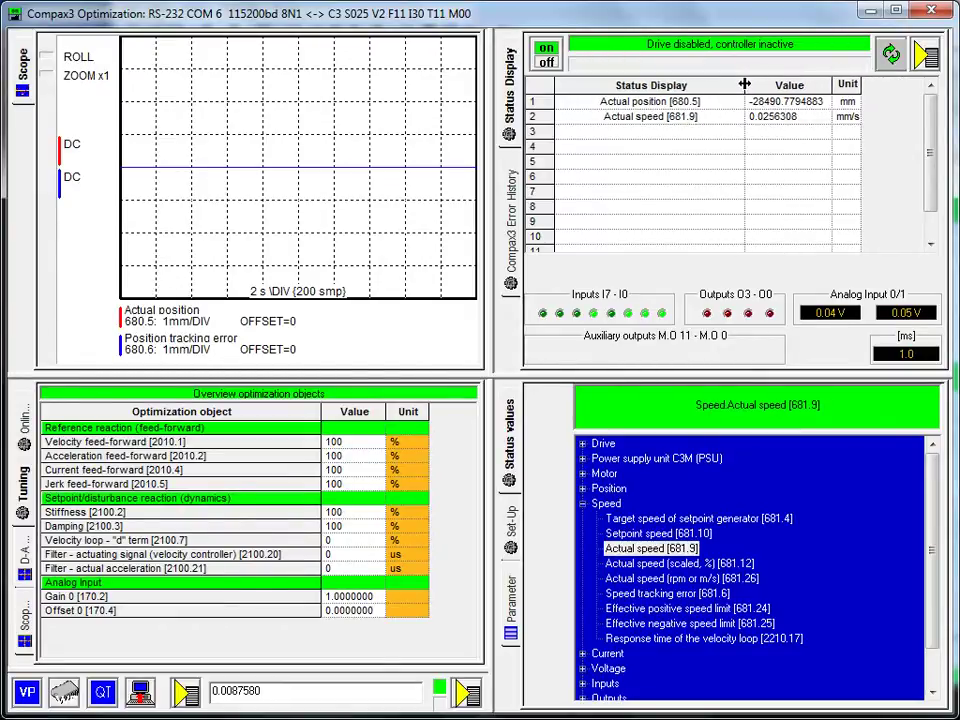
drag(861, 84, 889, 82)
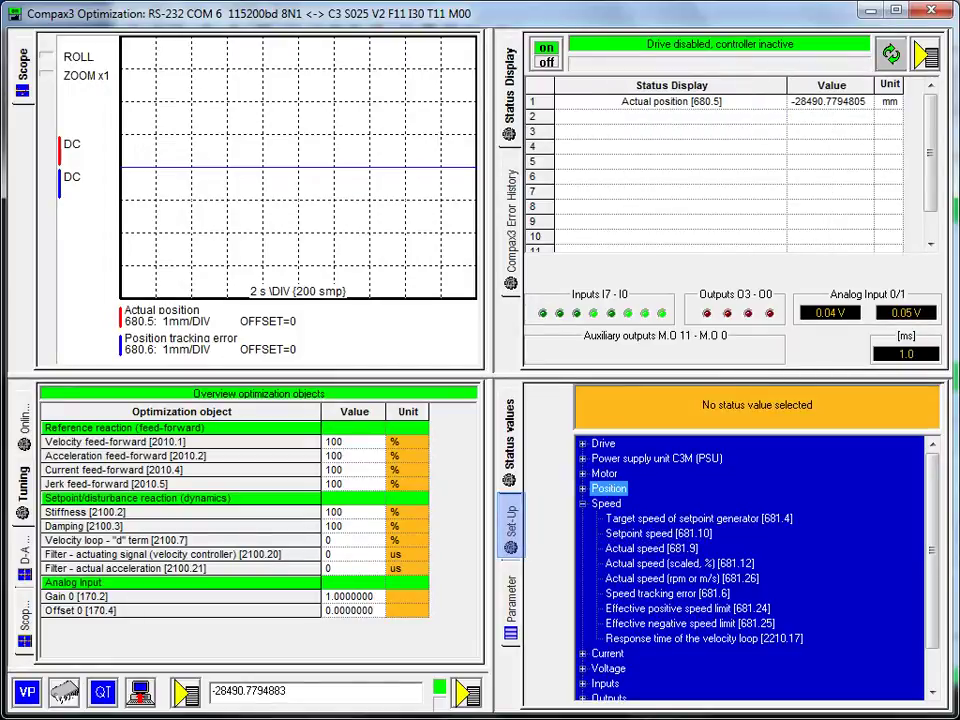
- Activate setup mode for the drive and energize it
click(511, 528)
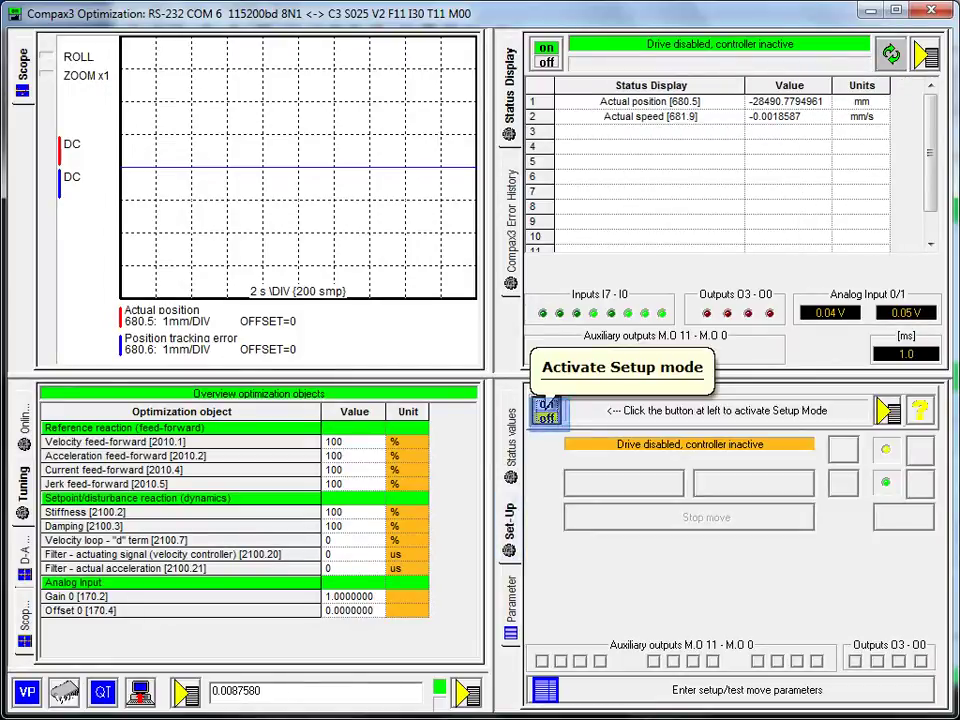
click(547, 408)
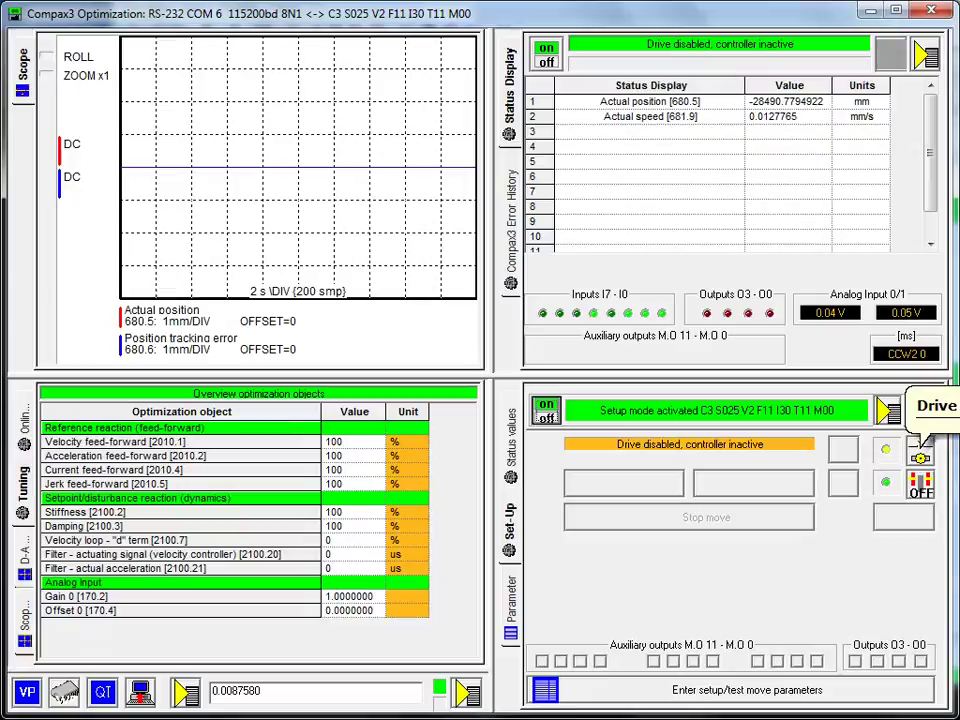
click(920, 443)
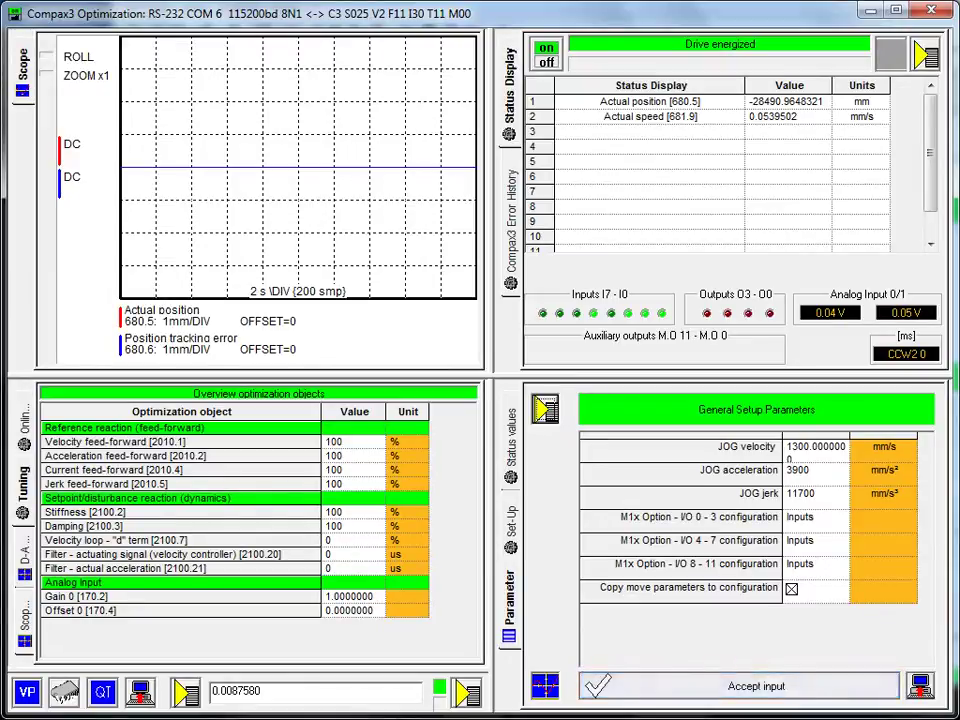
- Accept JOG velocity 1300 mm/s, acceleration 3900 mm/s² and jerk 11700 mm/s³, and jog the drive in the positive and negative directions
click(740, 686)
click(757, 485)
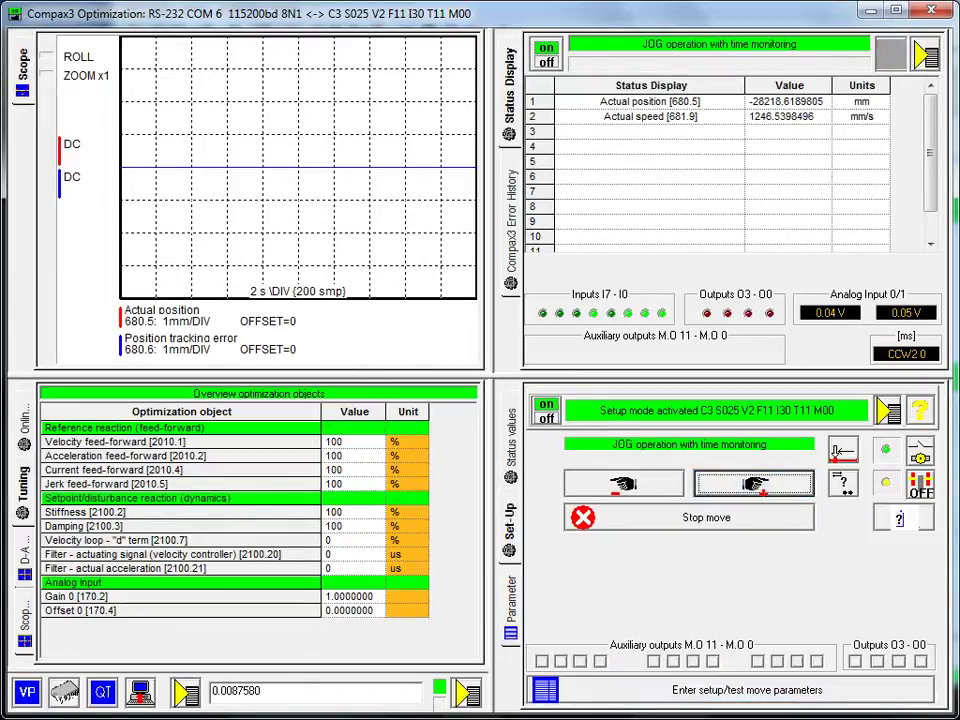
click(660, 484)
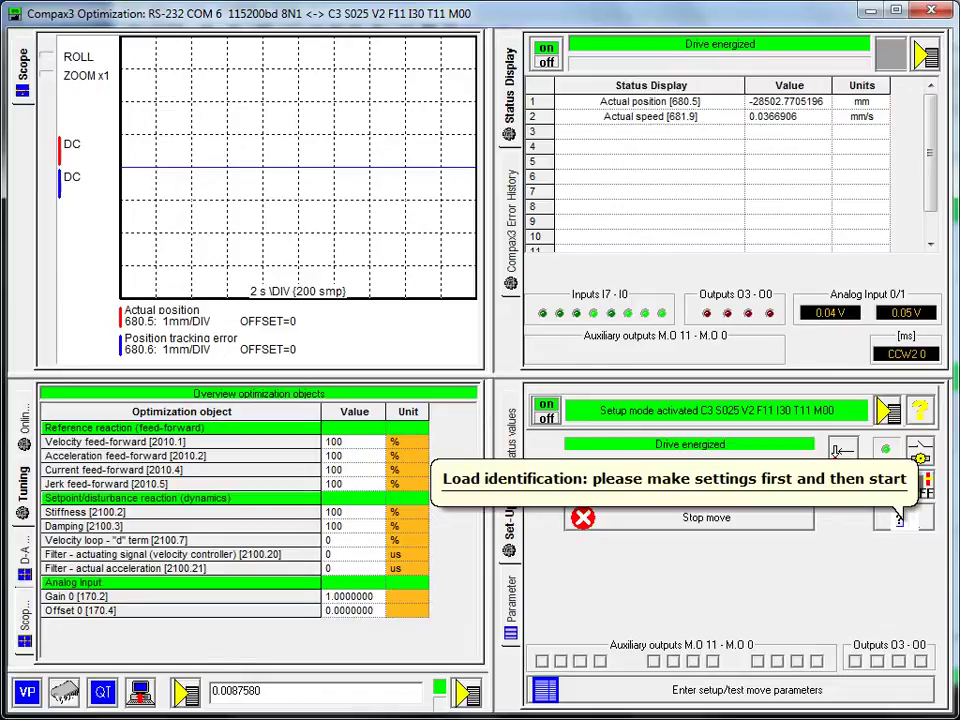
- Try to start the load identification
click(899, 516)
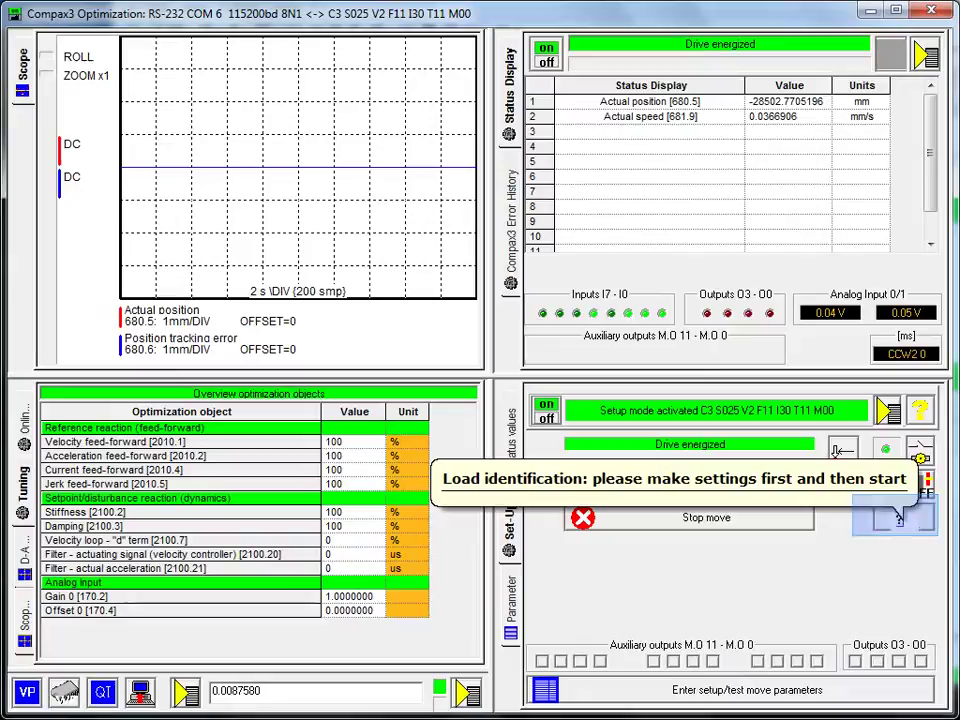
click(898, 517)
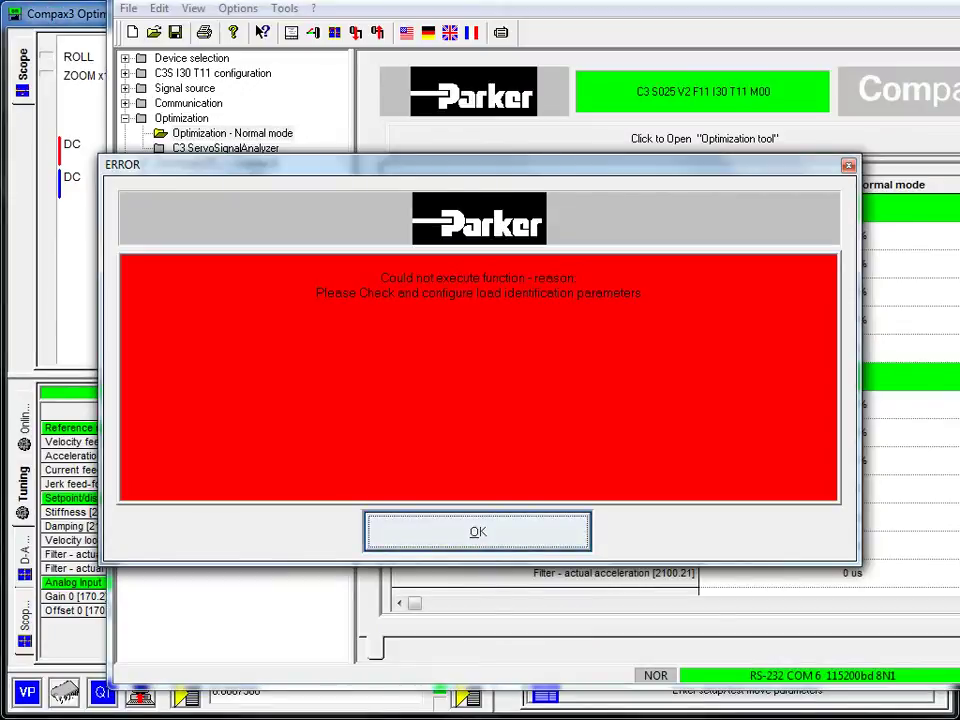
key(Return)
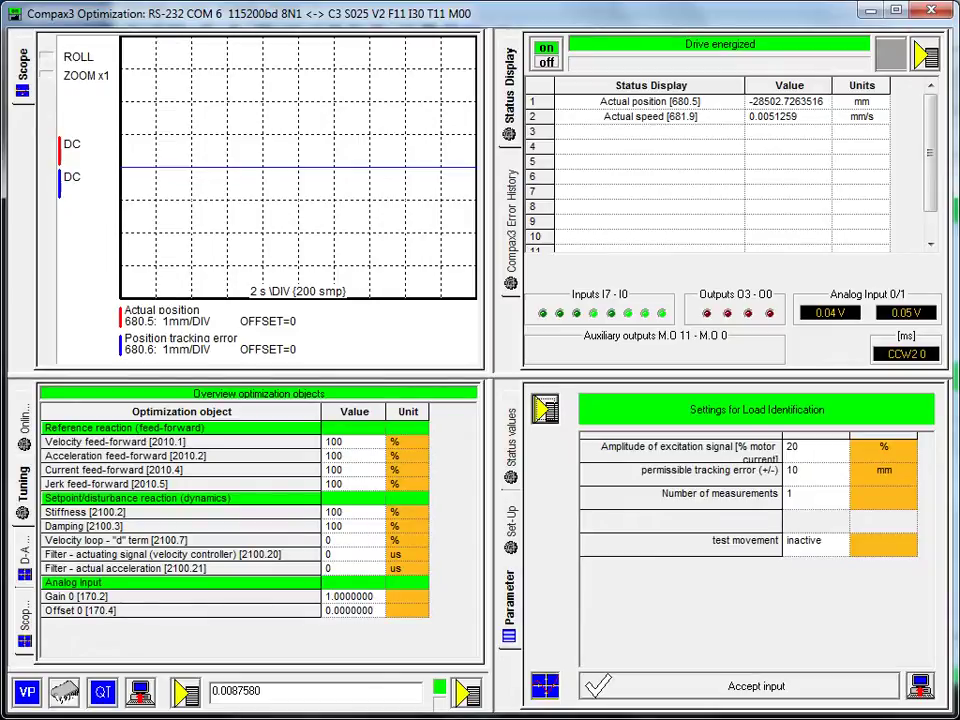
- Set the load identification test movement to oscillating with a travel range of ±750 mm
click(816, 541)
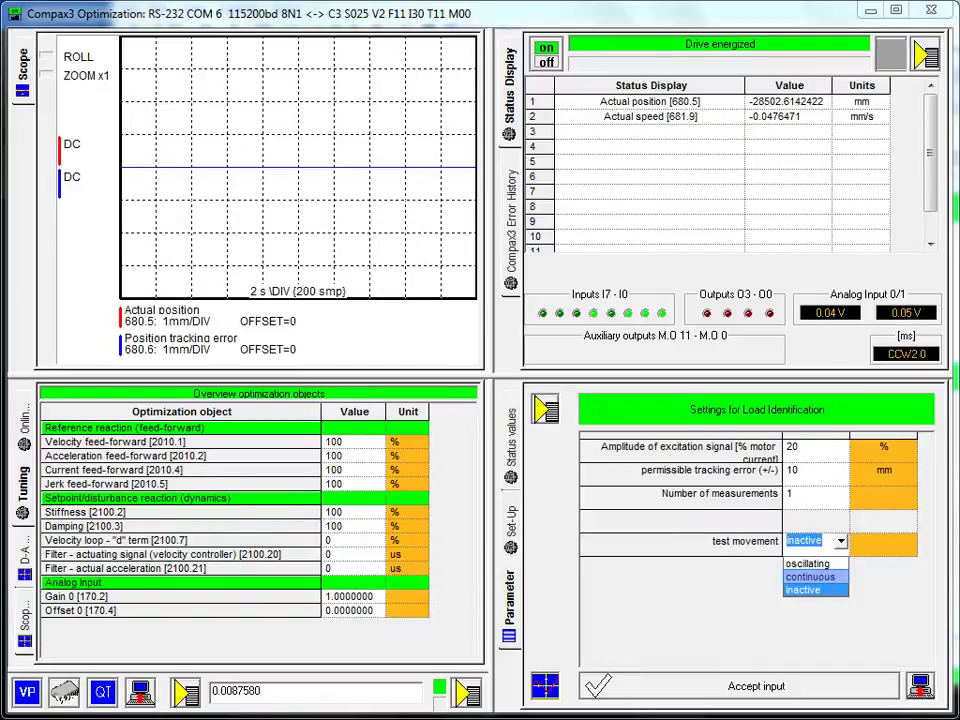
click(810, 577)
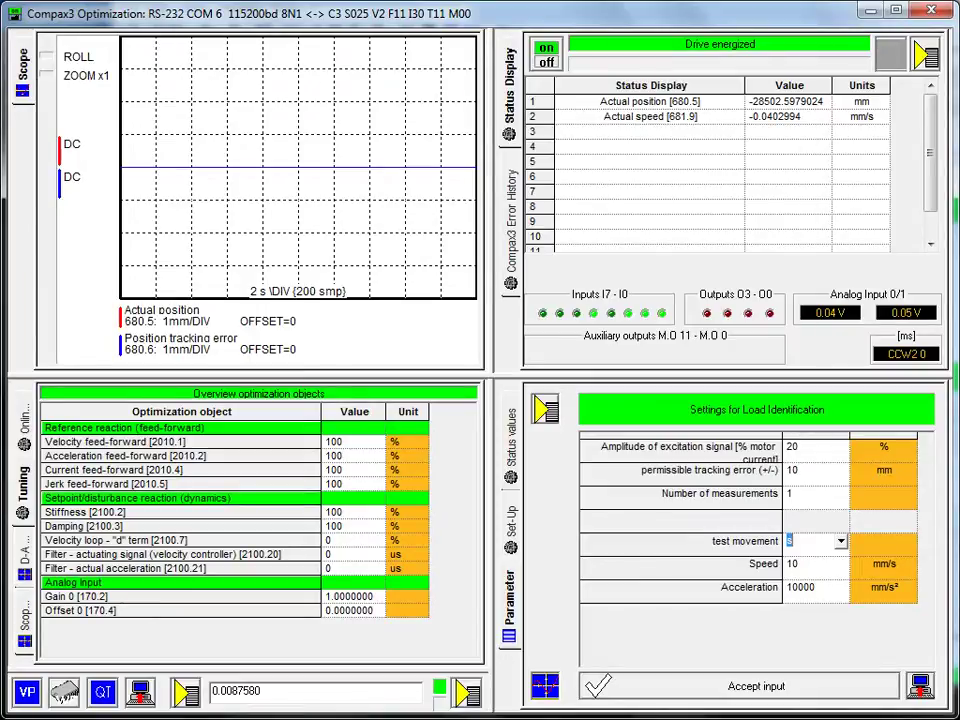
click(841, 541)
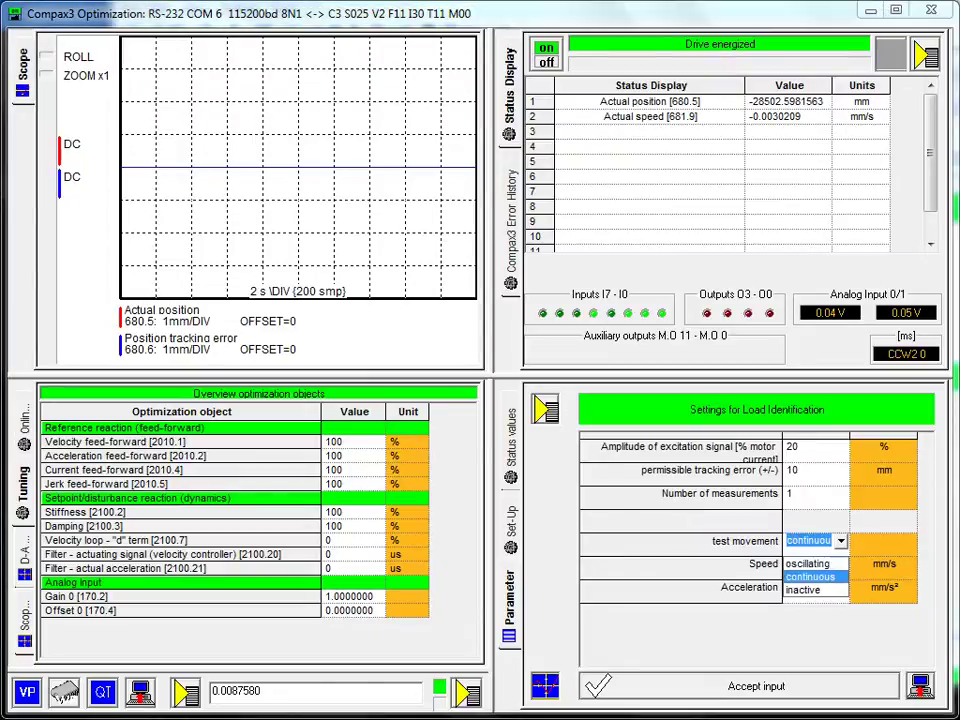
key(Up)
key(Return)
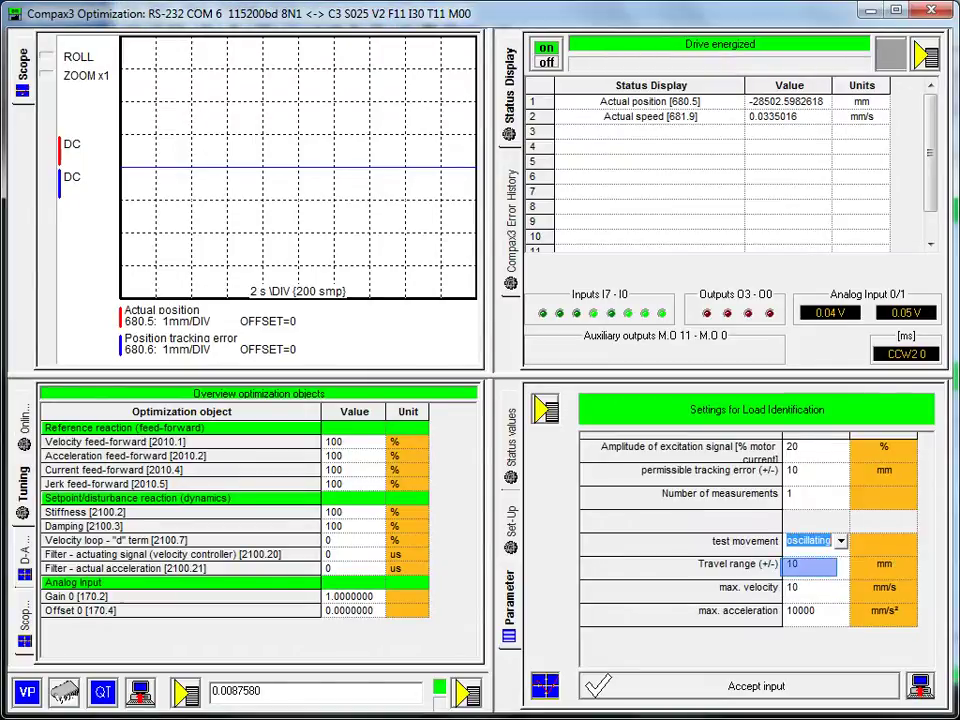
text(750)
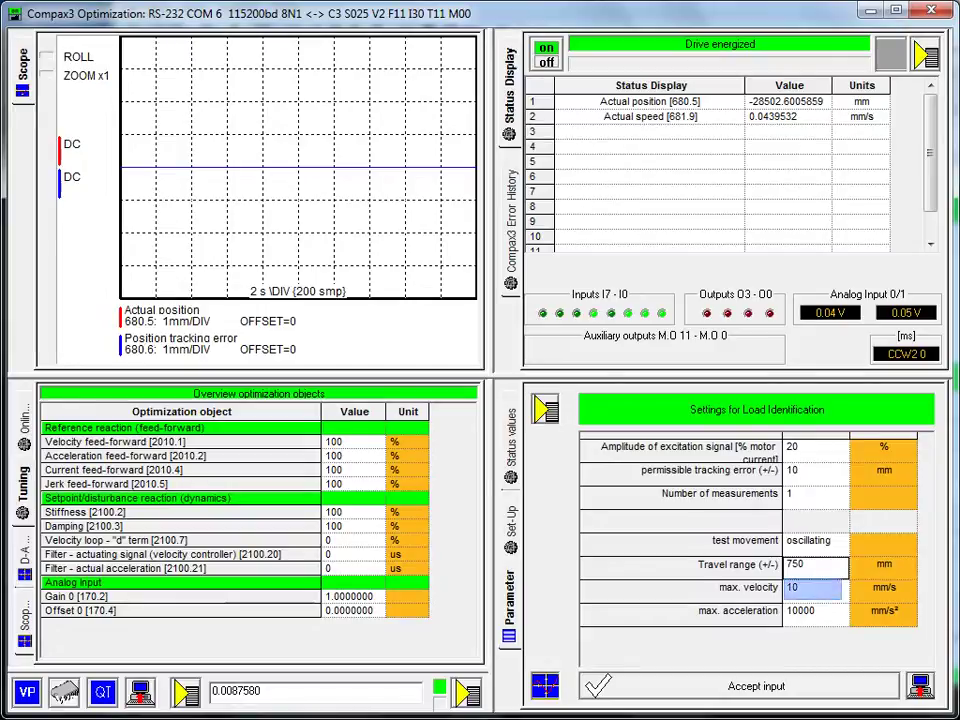
key(Tab)
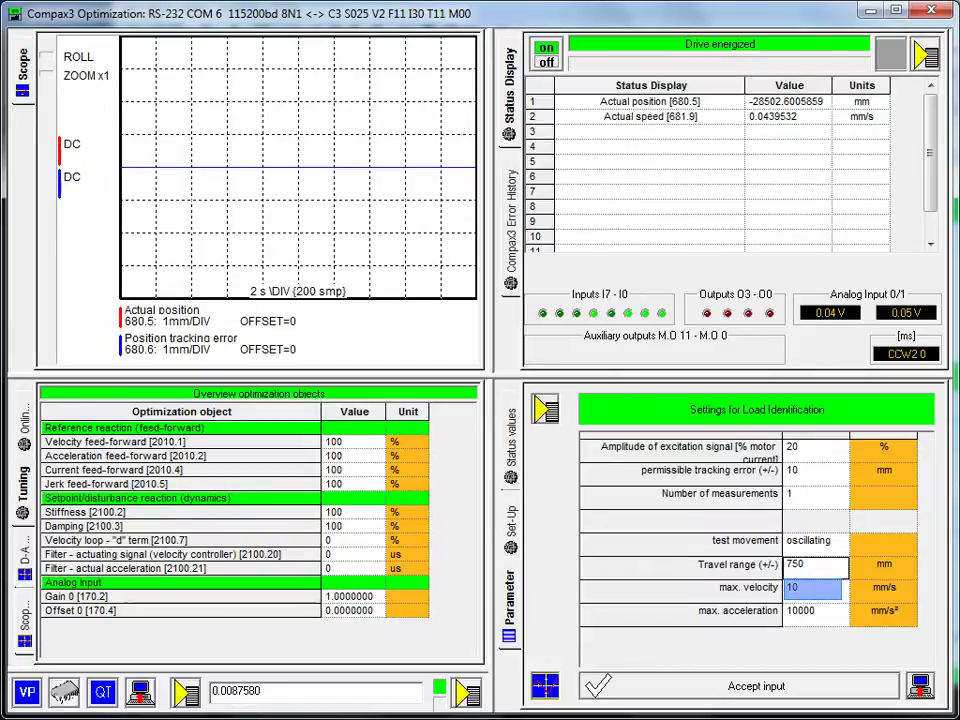
- Set the test movement's max. velocity to 1300 mm/s and keep the excitation signal amplitude at 20 %
click(813, 589)
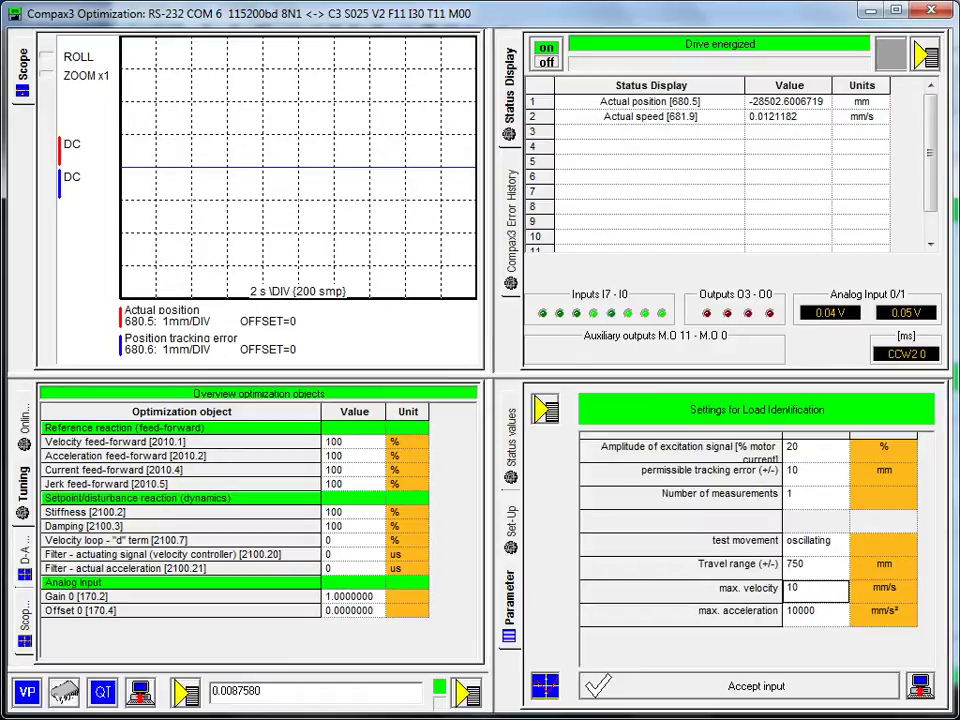
click(810, 447)
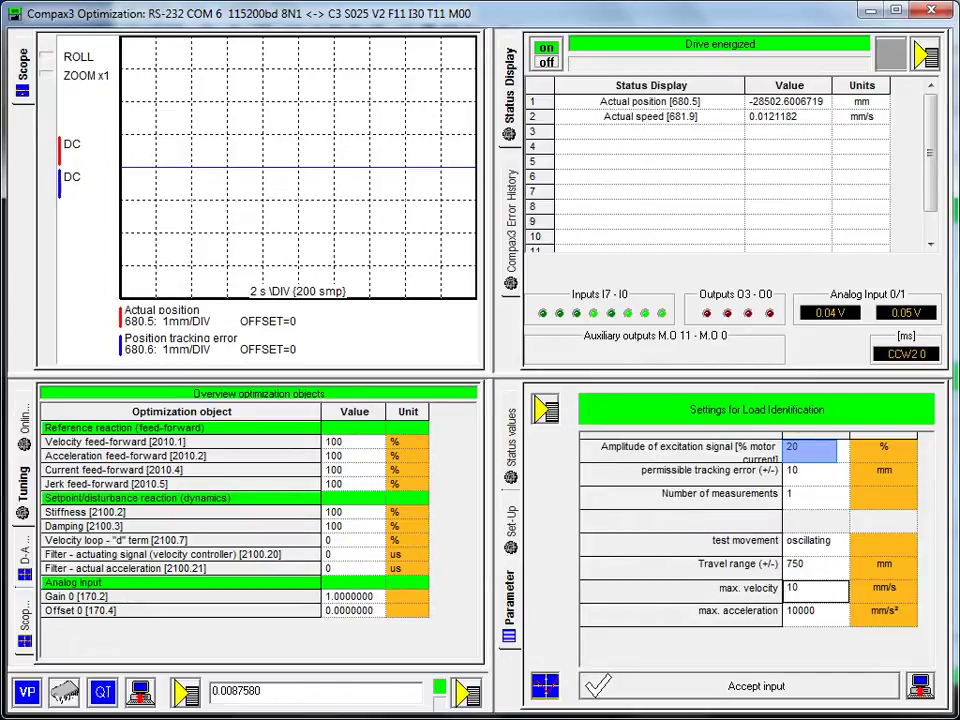
key(Return)
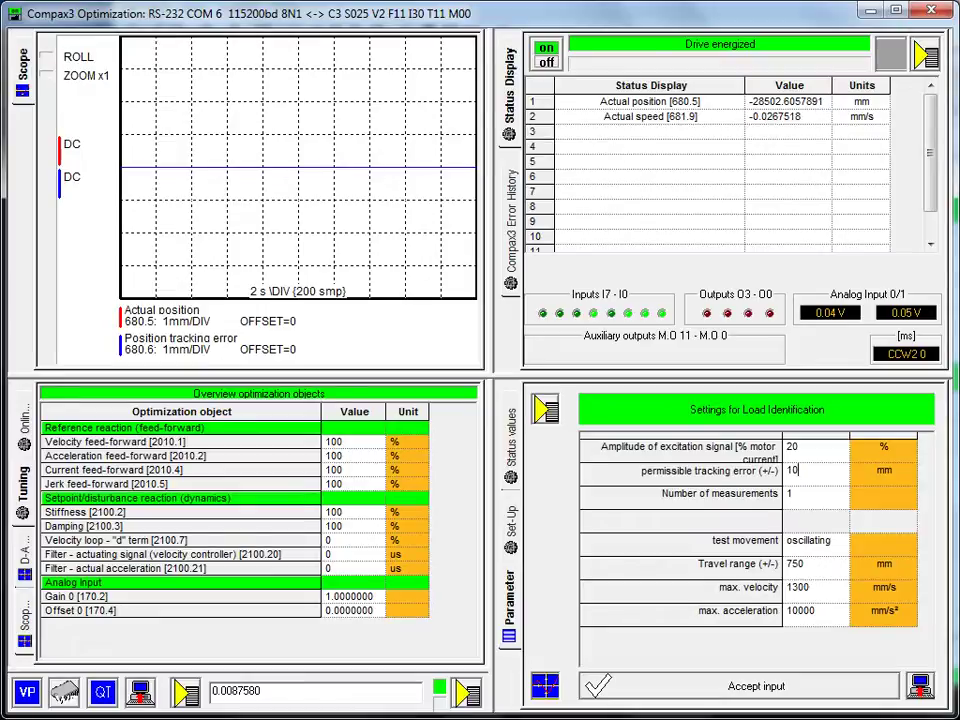
- Set the permissible tracking error to 650 mm, keep 1 measurement and 10000 mm/s² max. acceleration, and accept the load identification settings
drag(800, 471, 743, 460)
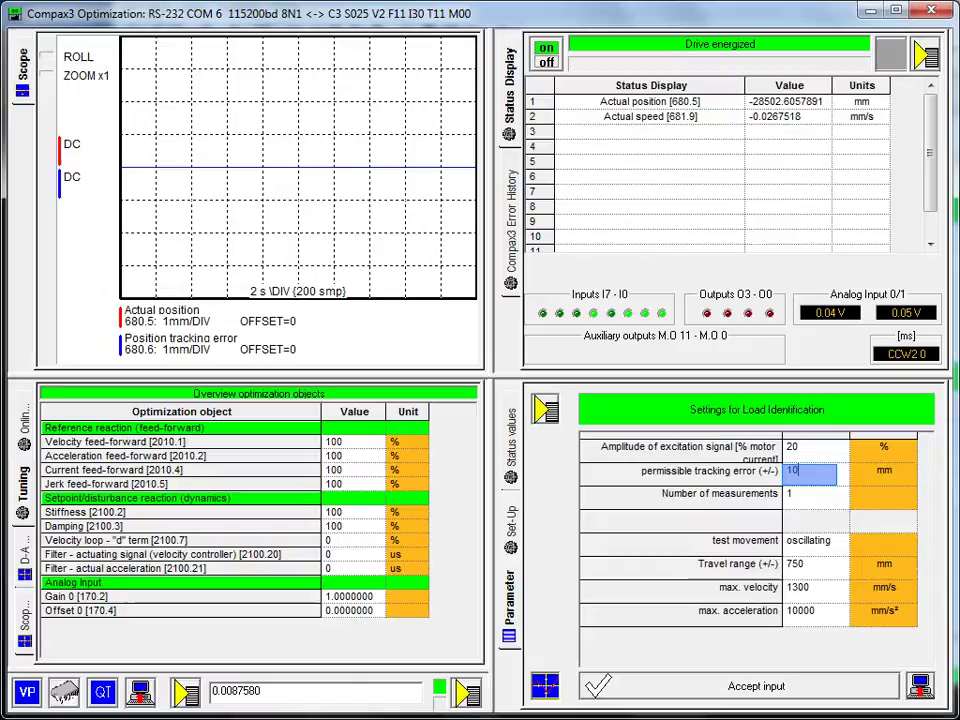
text(10)
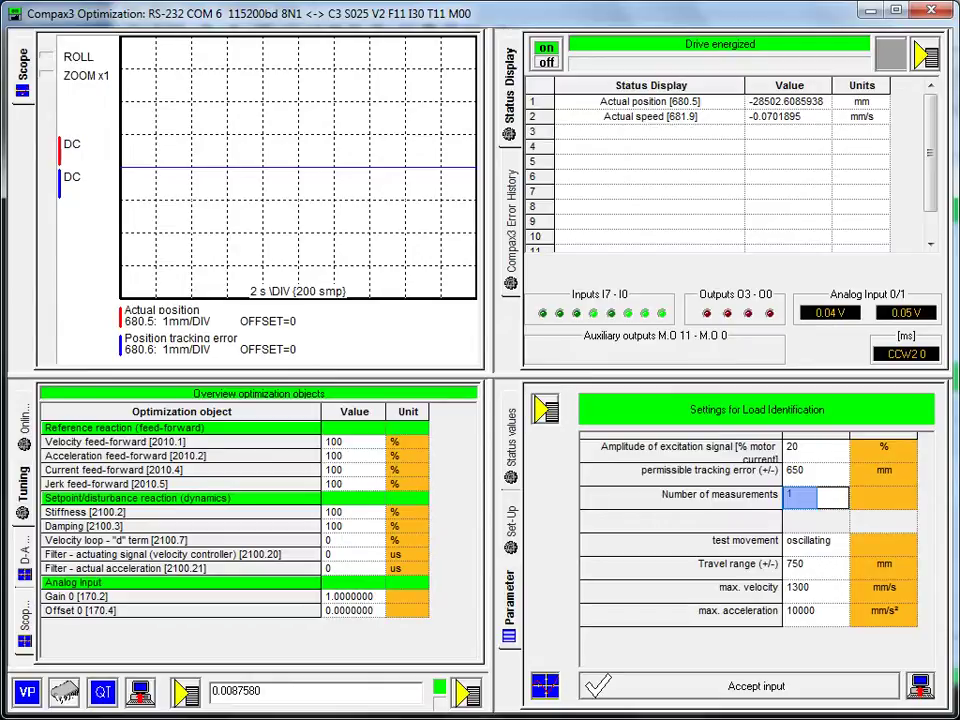
text(1)
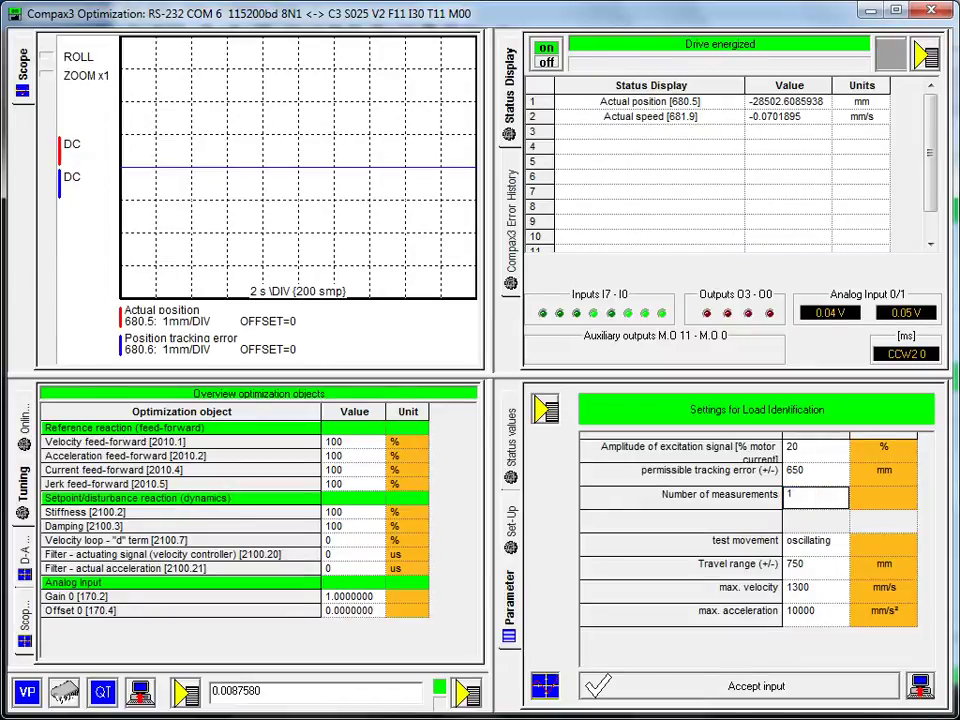
click(811, 611)
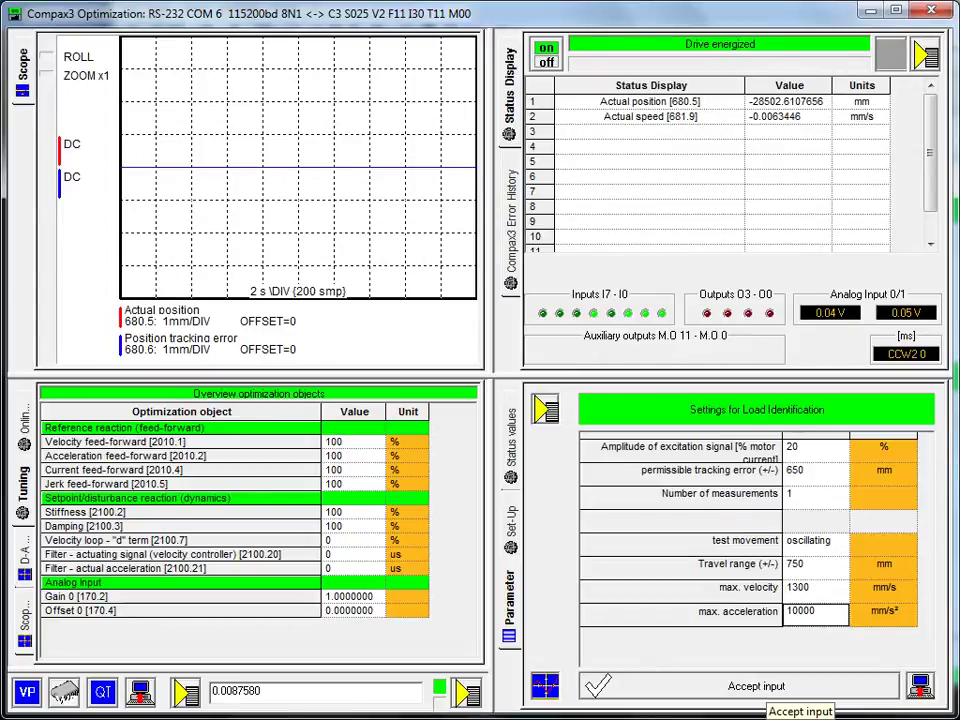
click(768, 688)
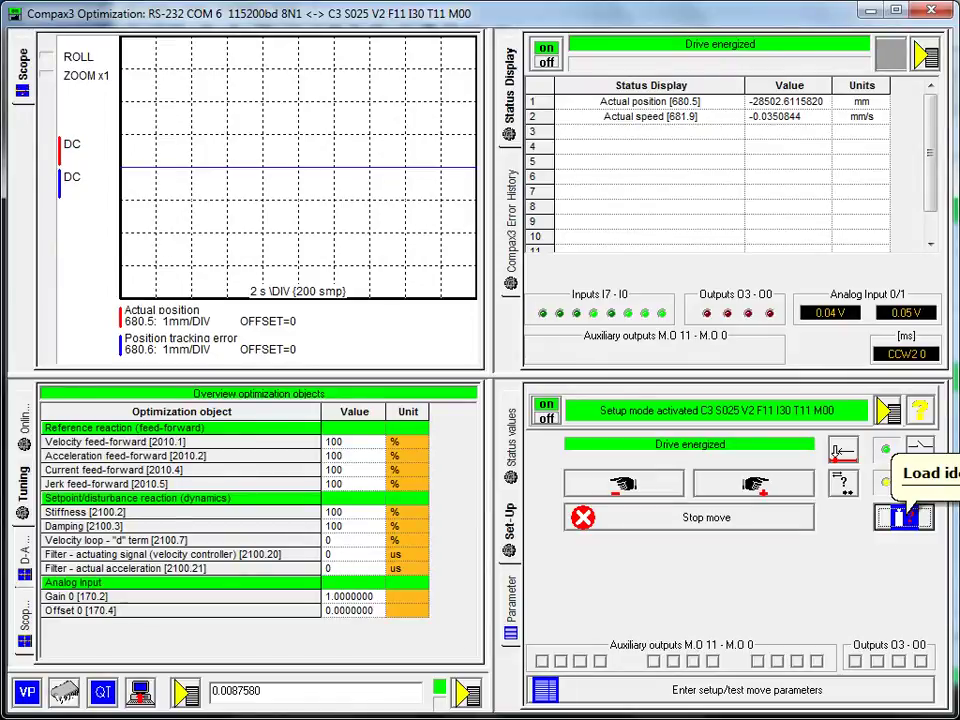
- Run the load identification and accept the identified J_load for both J_min and J_max in the configuration
click(905, 515)
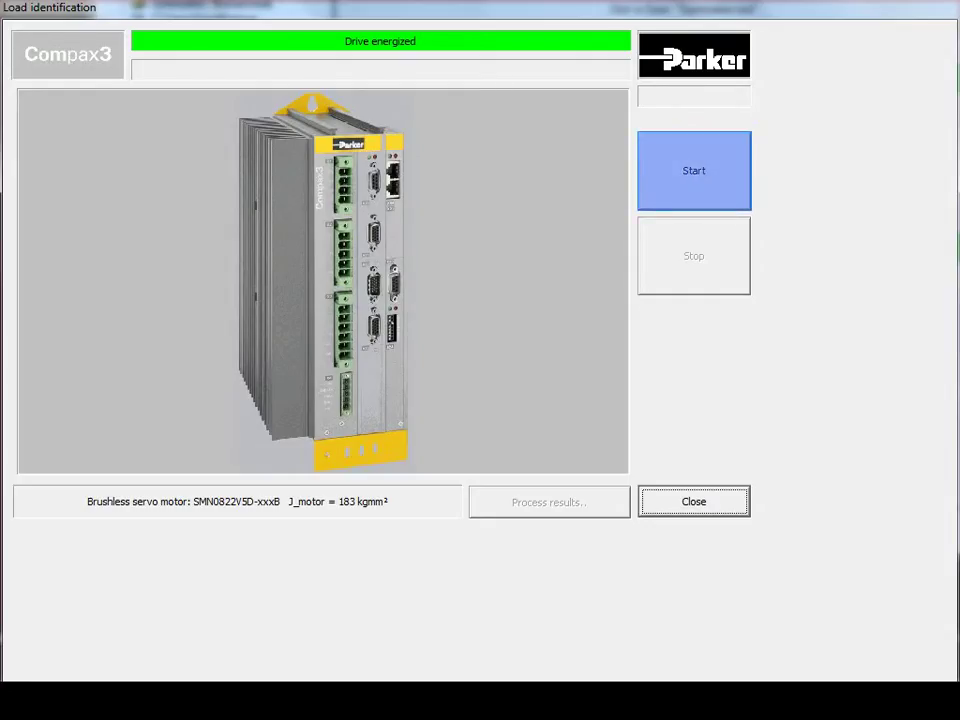
click(694, 170)
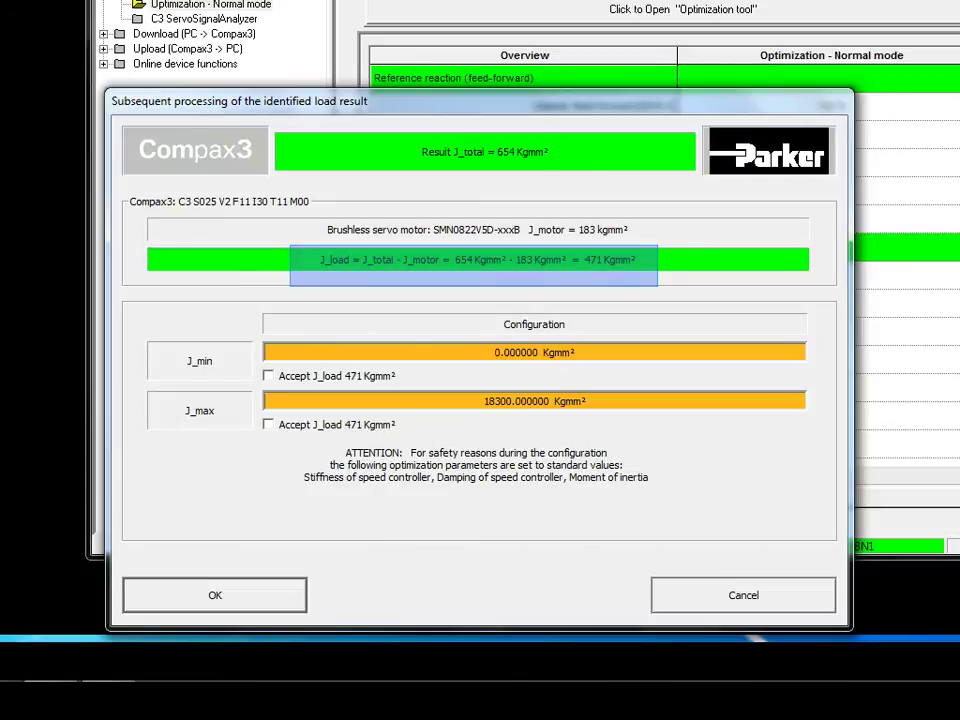
click(268, 376)
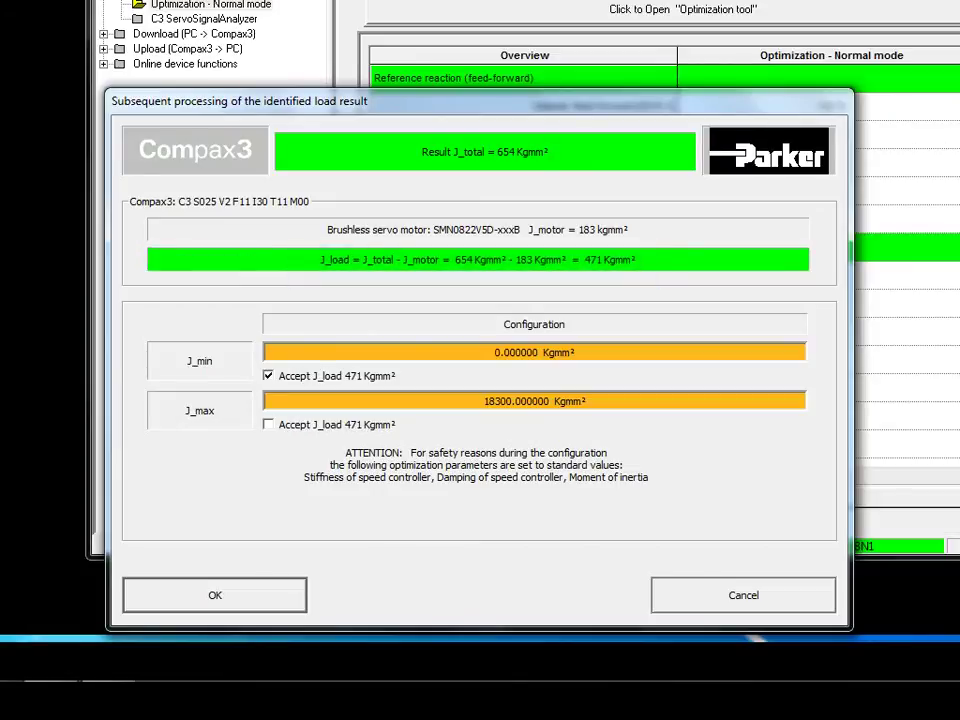
click(268, 424)
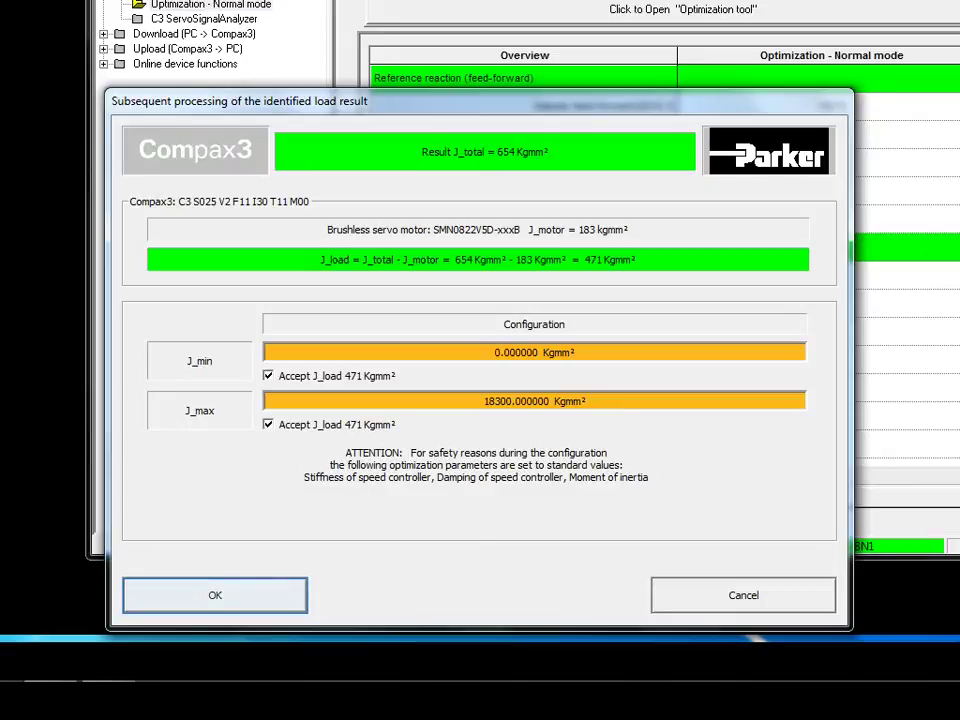
click(215, 595)
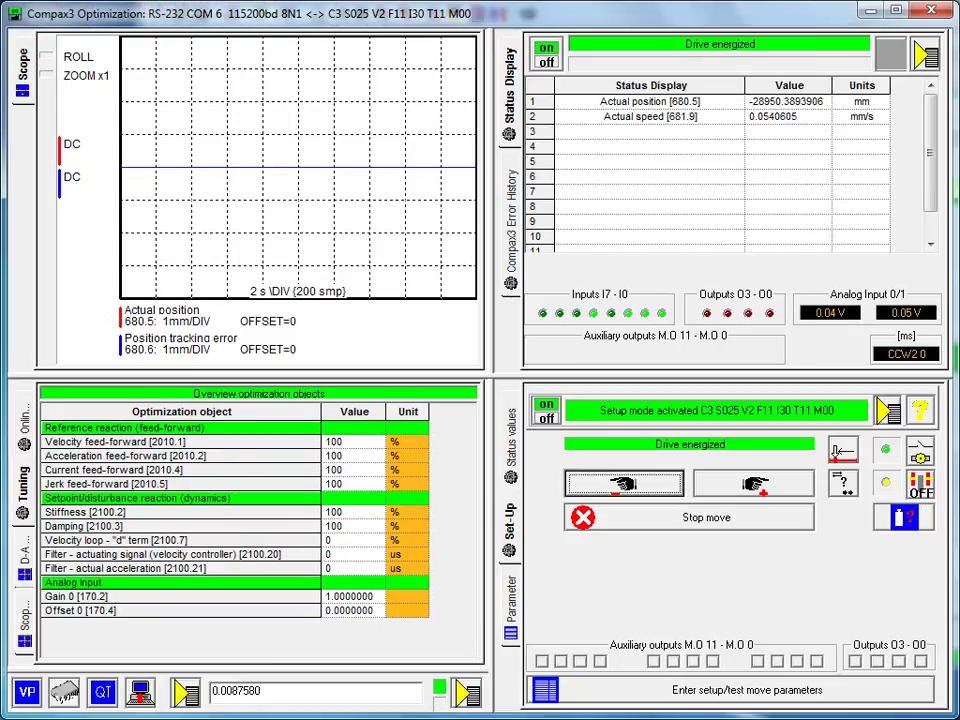